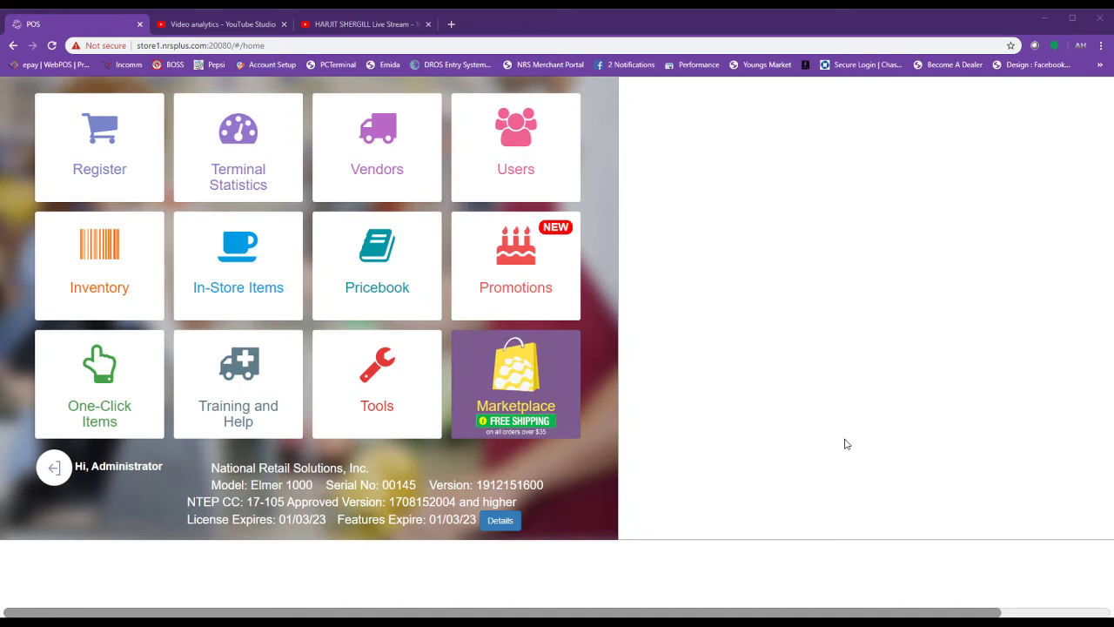
- Go from the register back home and start a new in-store item
{"action": "left_click", "coordinate": [67, 102]}
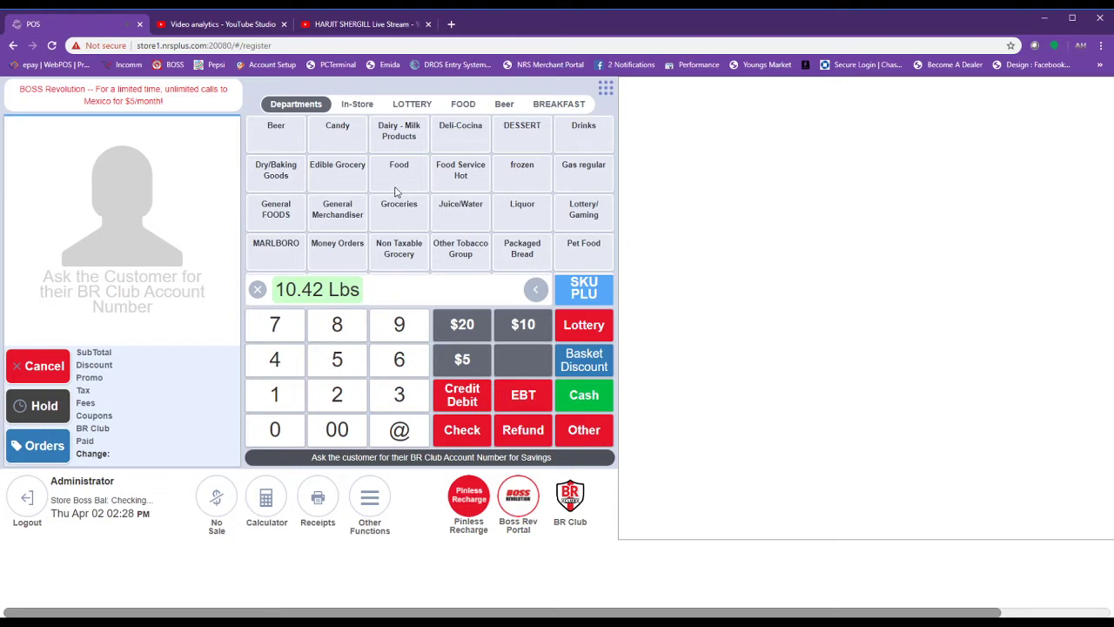
{"action": "left_click", "coordinate": [606, 90]}
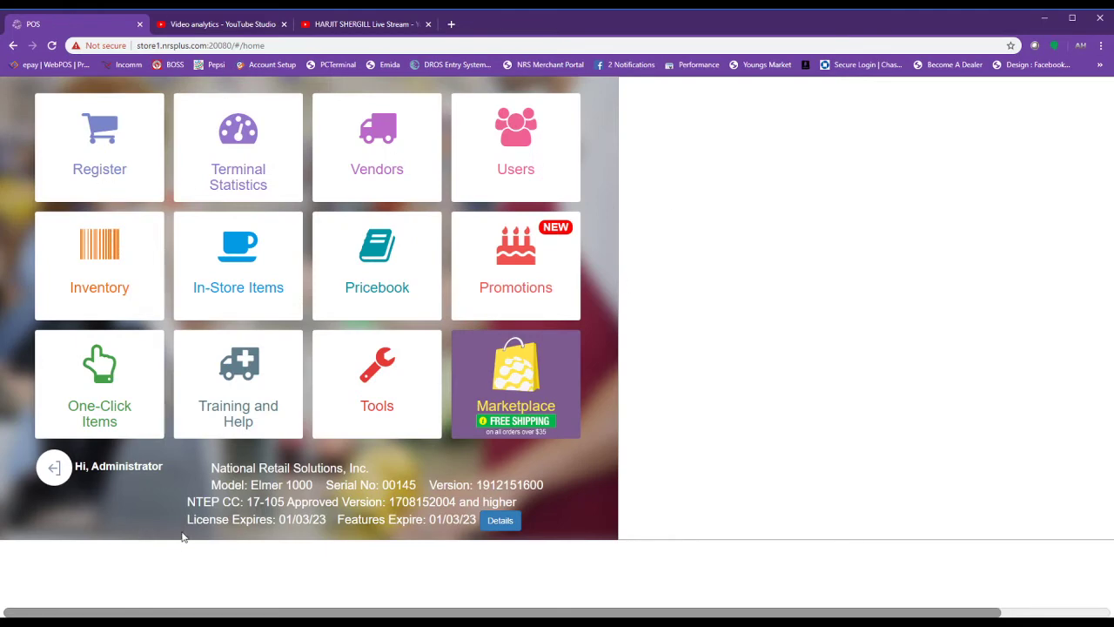
{"action": "left_click", "coordinate": [242, 258]}
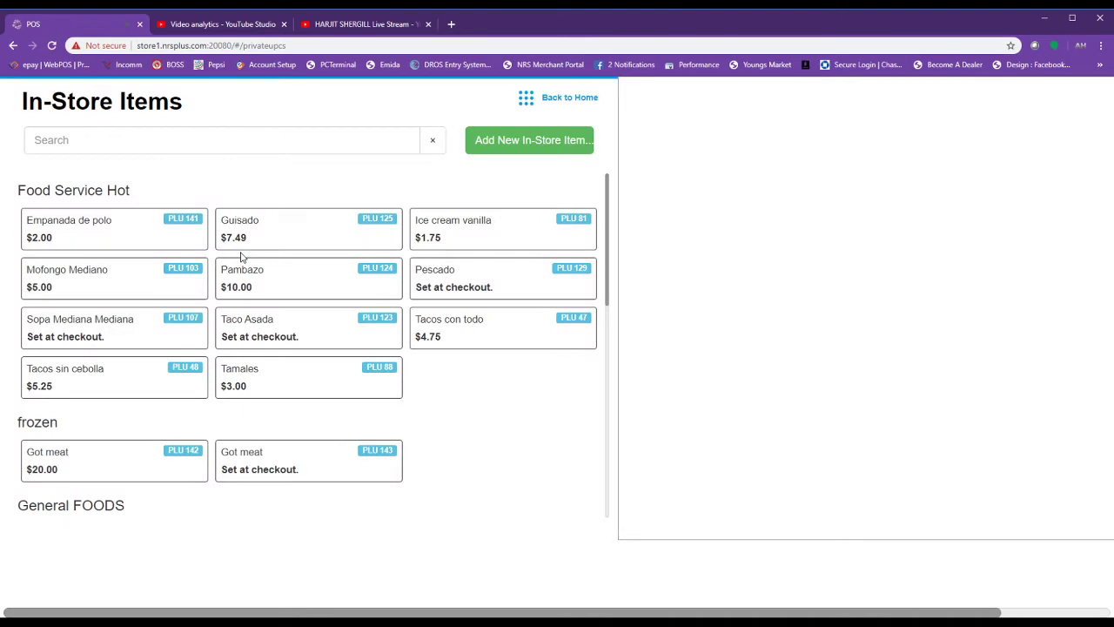
{"action": "left_click", "coordinate": [558, 149]}
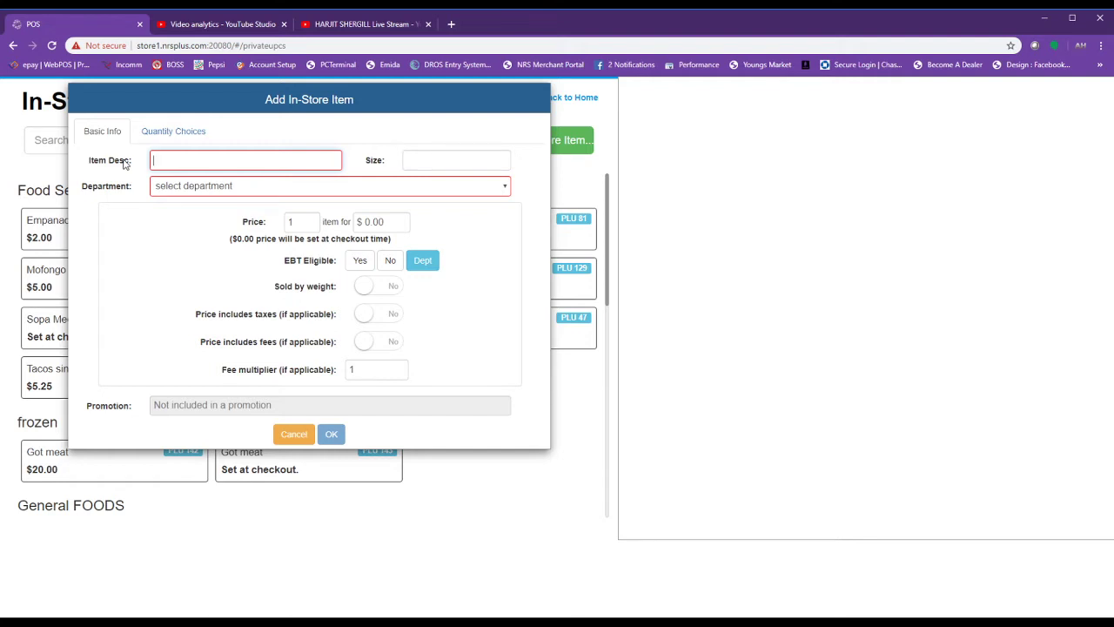
- Create SODA WATER in the Food department priced at $2.99
{"action": "type", "text": "S"}
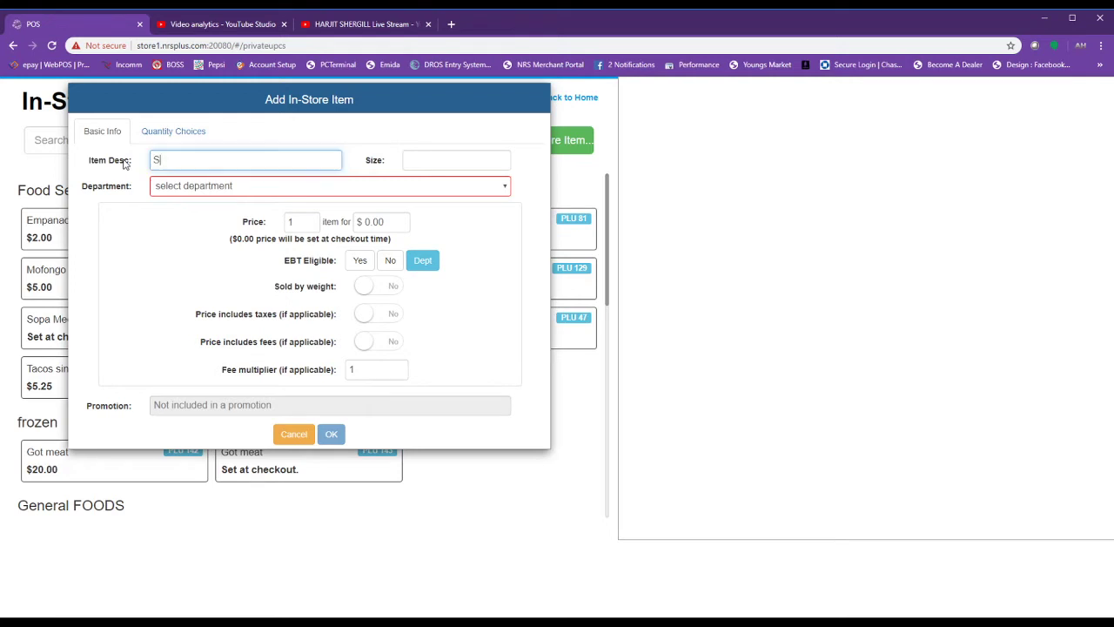
{"action": "type", "text": "ODA WATE"}
{"action": "type", "text": "R"}
{"action": "left_click", "coordinate": [261, 189]}
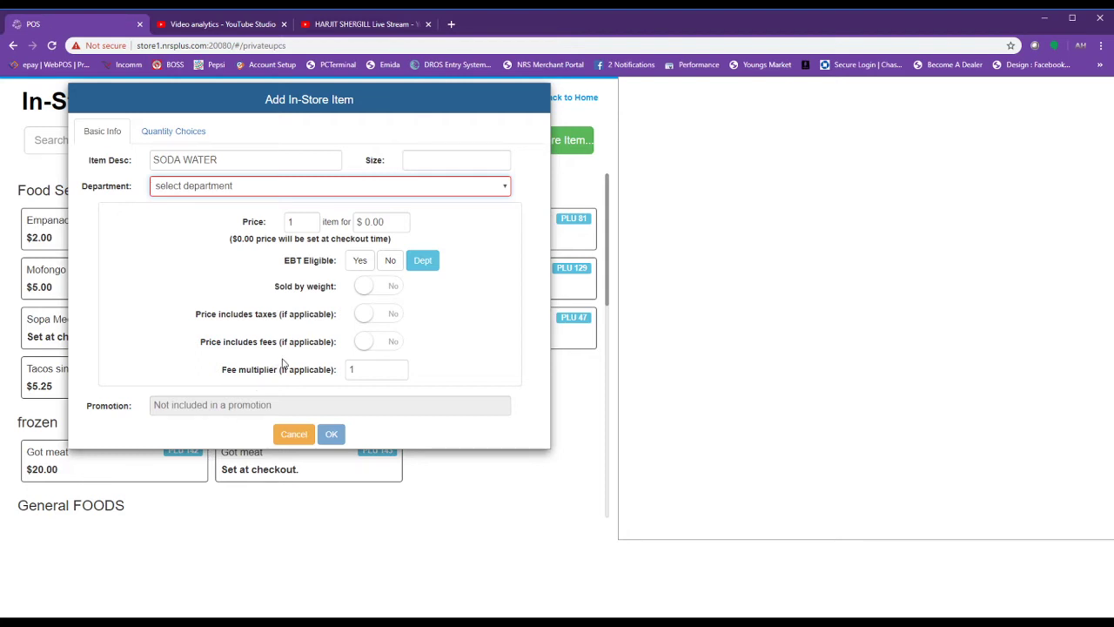
{"action": "key", "text": "f"}
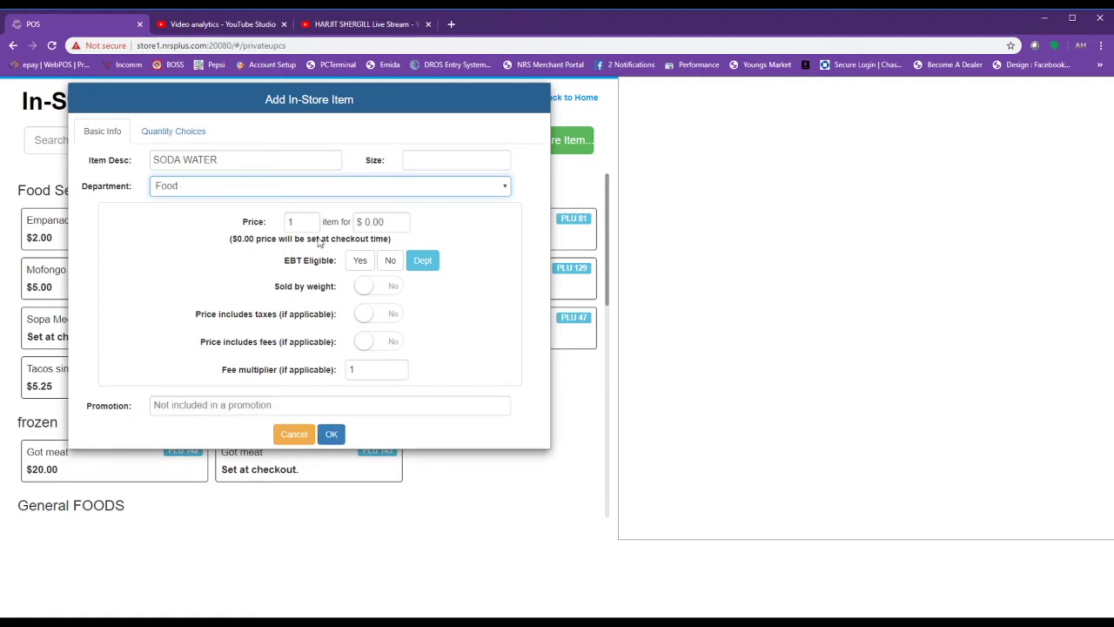
{"action": "left_click_drag", "start_coordinate": [396, 221], "coordinate": [353, 223]}
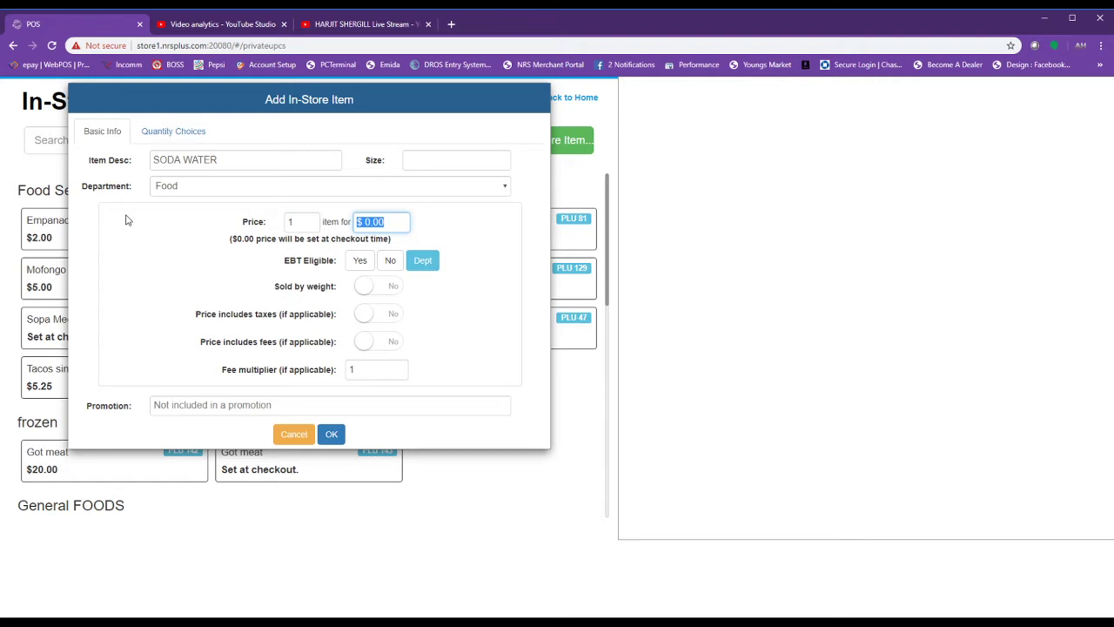
{"action": "type", "text": "2.99"}
{"action": "left_click", "coordinate": [334, 435]}
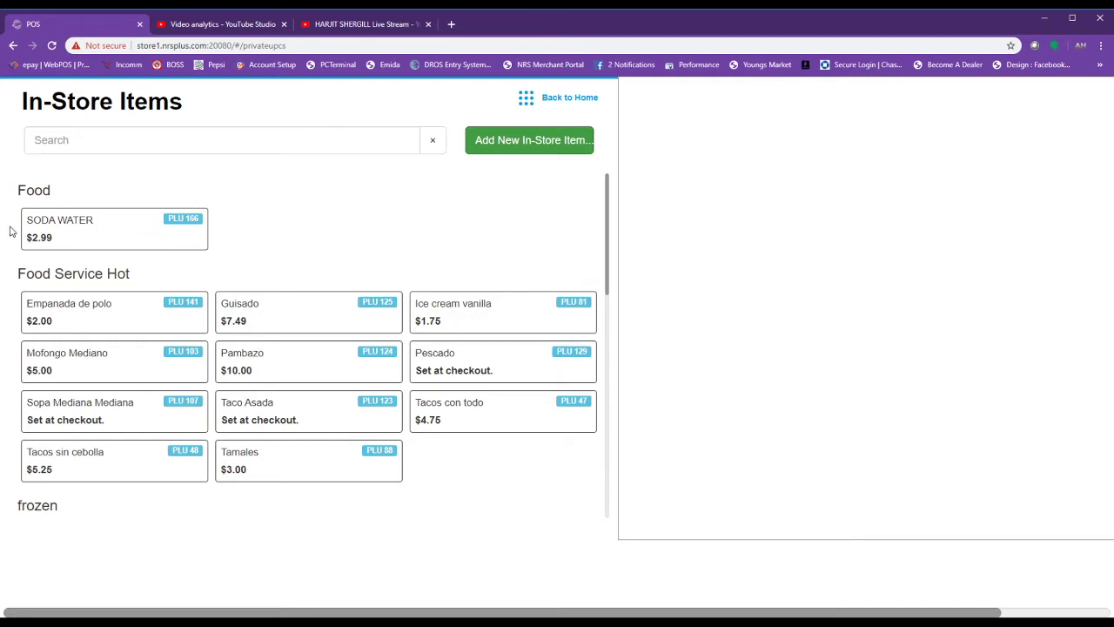
- Check SODA WATER's PLU in its item details, then return home
{"action": "left_click", "coordinate": [198, 224]}
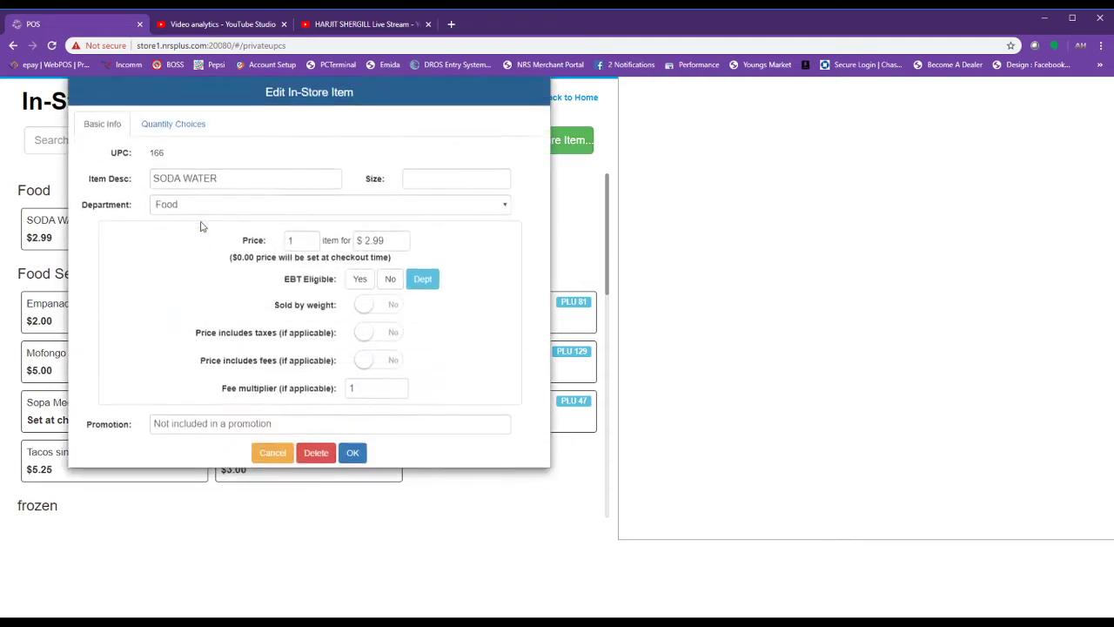
{"action": "left_click", "coordinate": [272, 460]}
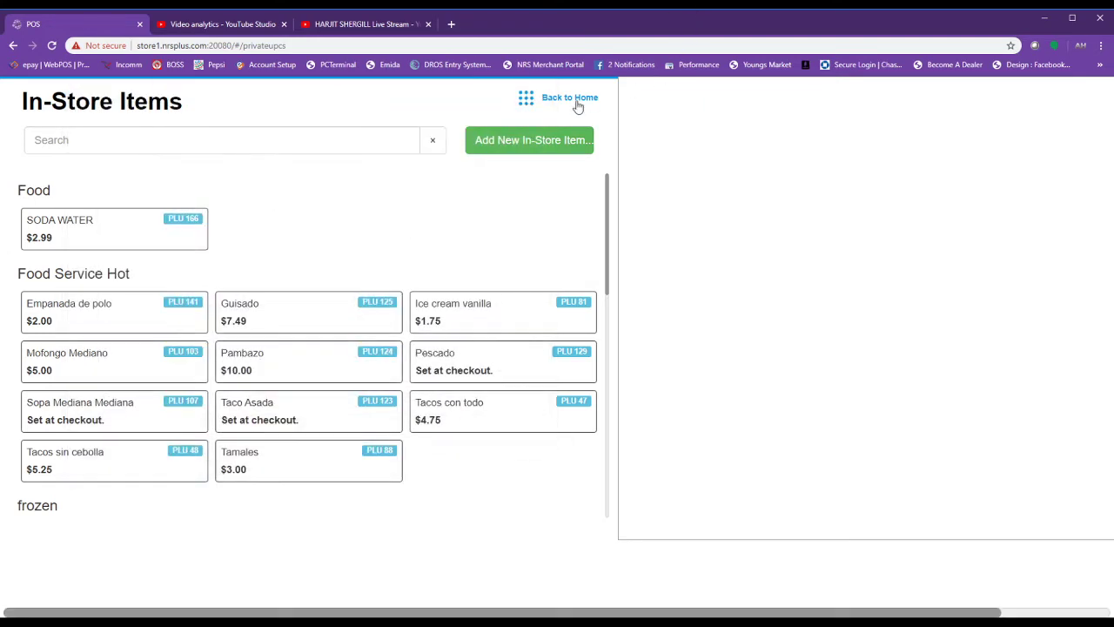
{"action": "left_click", "coordinate": [573, 102]}
- Ring up PLU 166 on the register, then cancel the whole sale
{"action": "left_click", "coordinate": [114, 139]}
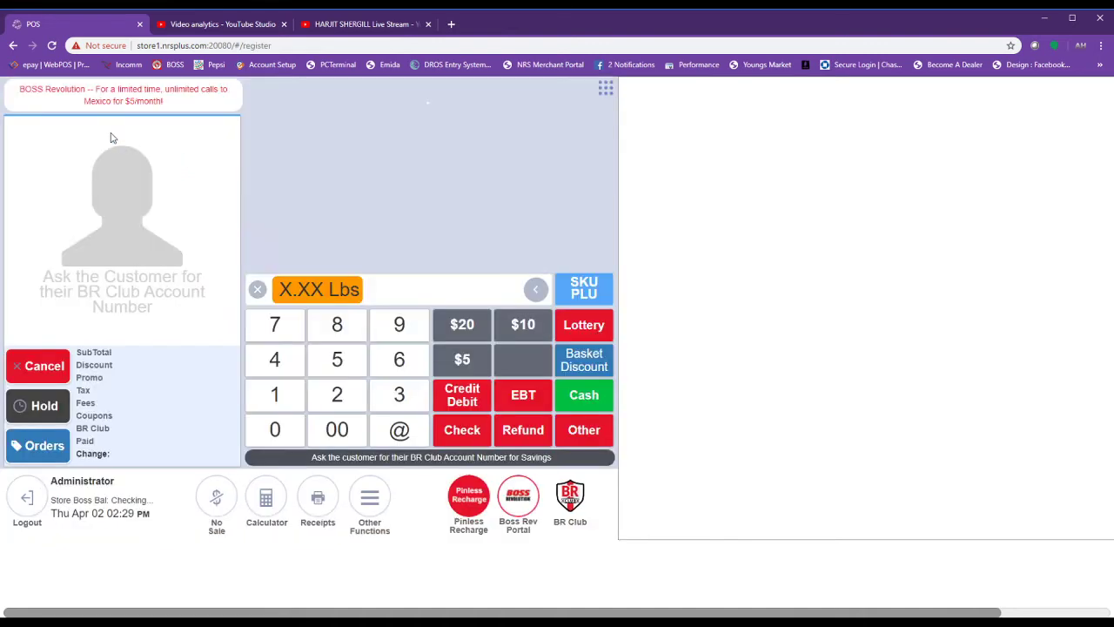
{"action": "type", "text": "1"}
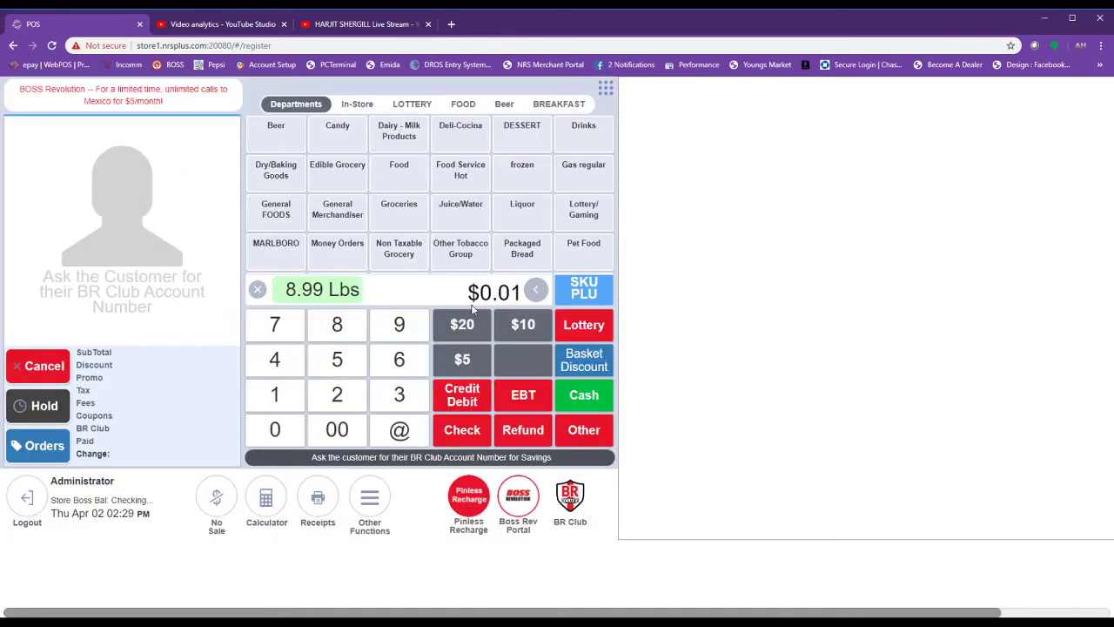
{"action": "type", "text": ".66"}
{"action": "left_click", "coordinate": [589, 286]}
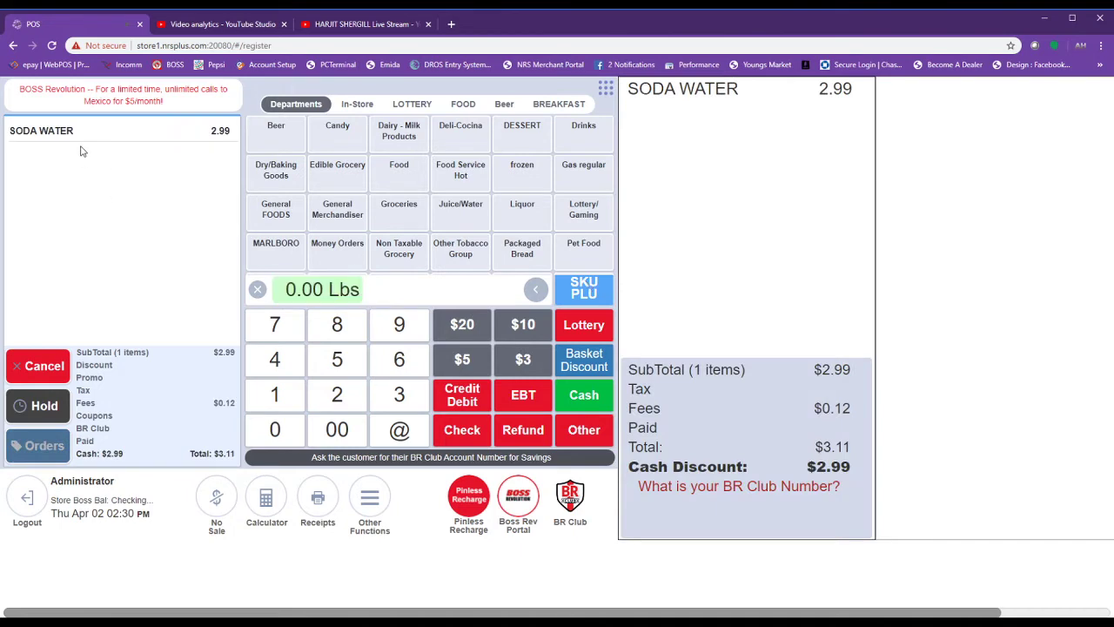
{"action": "left_click", "coordinate": [55, 369]}
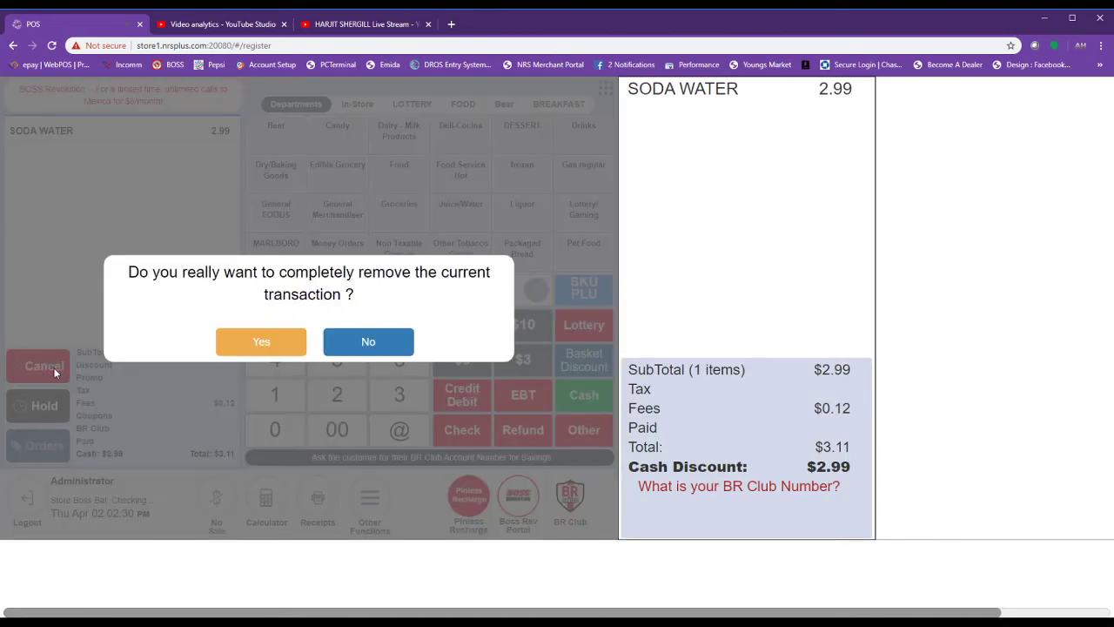
{"action": "left_click", "coordinate": [253, 352]}
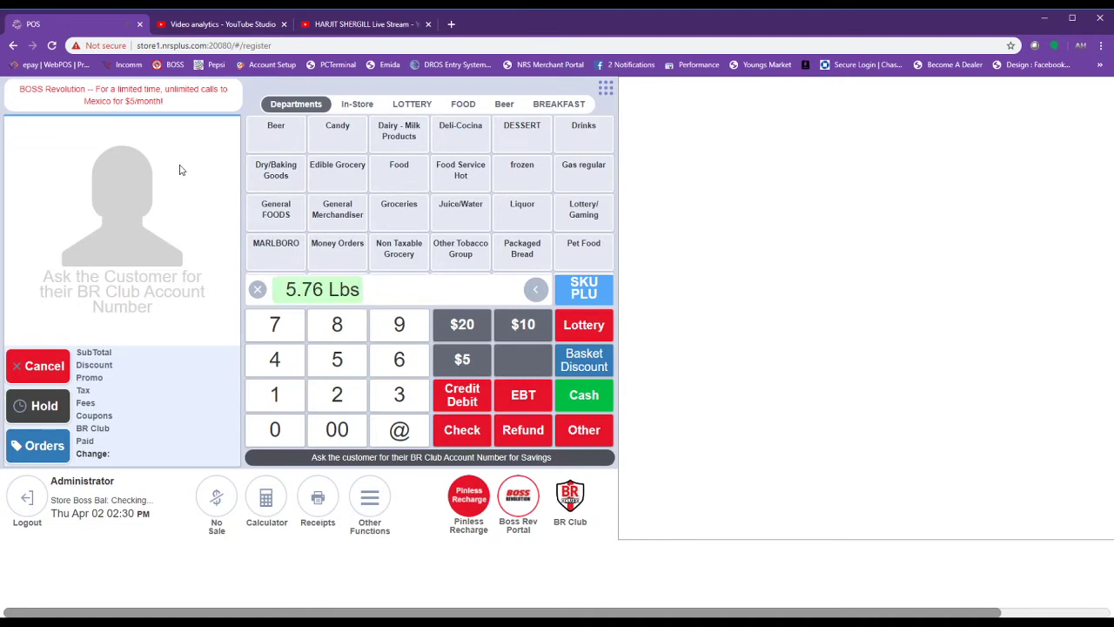
- Add SODA WATER at $2.99 from the In-Store button grid, totaling $3.11
{"action": "left_click", "coordinate": [356, 107]}
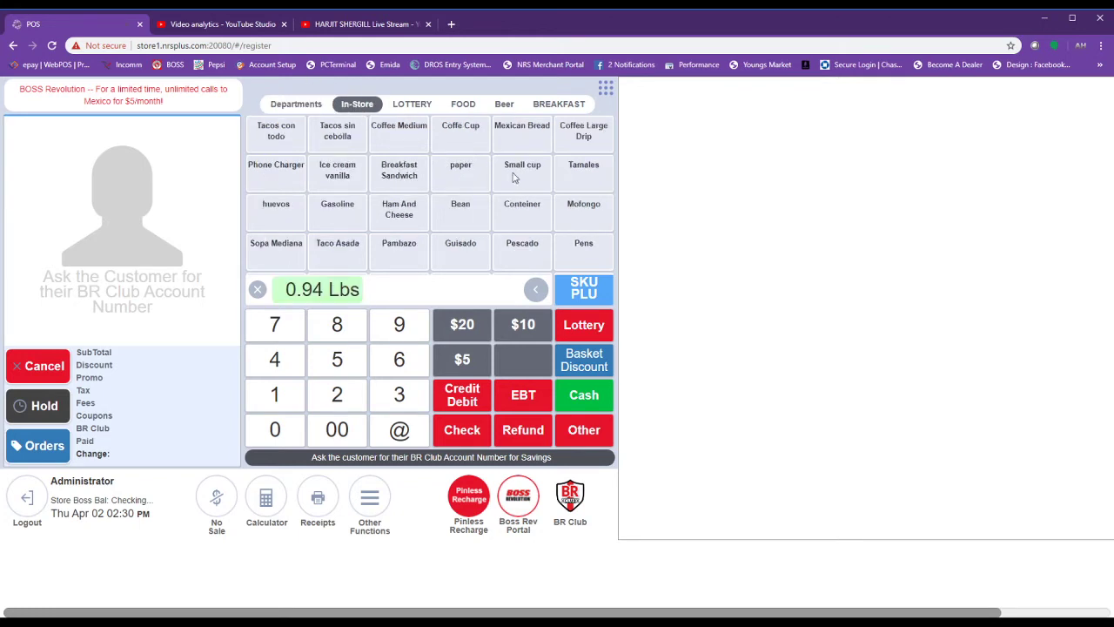
{"action": "scroll", "coordinate": [493, 171], "scroll_direction": "down", "scroll_amount": 2}
{"action": "scroll", "coordinate": [494, 170], "scroll_direction": "down", "scroll_amount": 2}
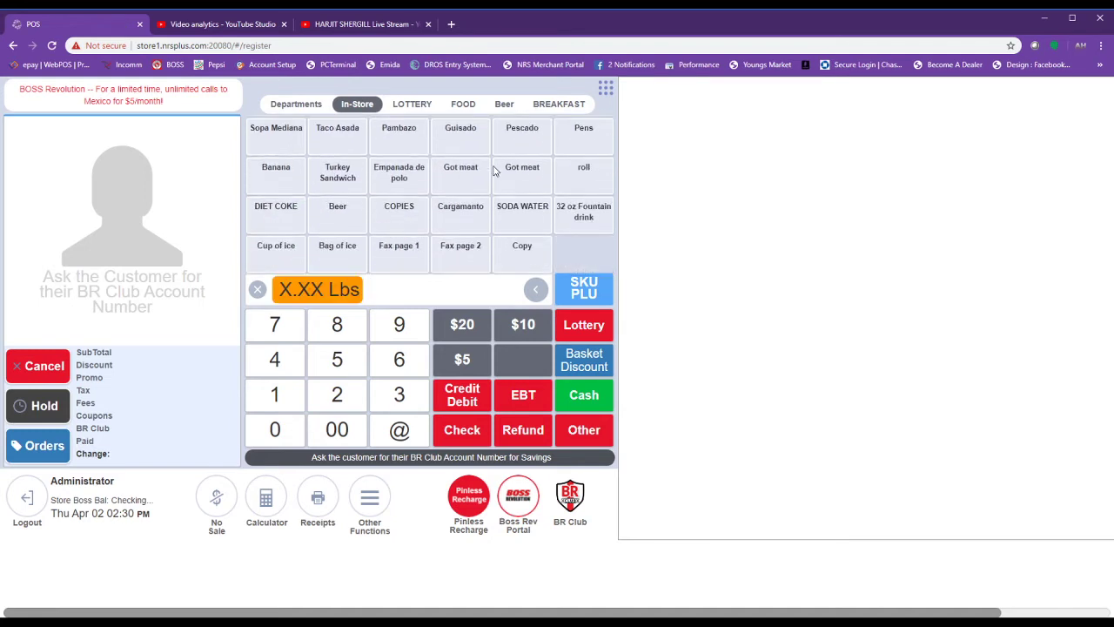
{"action": "left_click", "coordinate": [526, 216]}
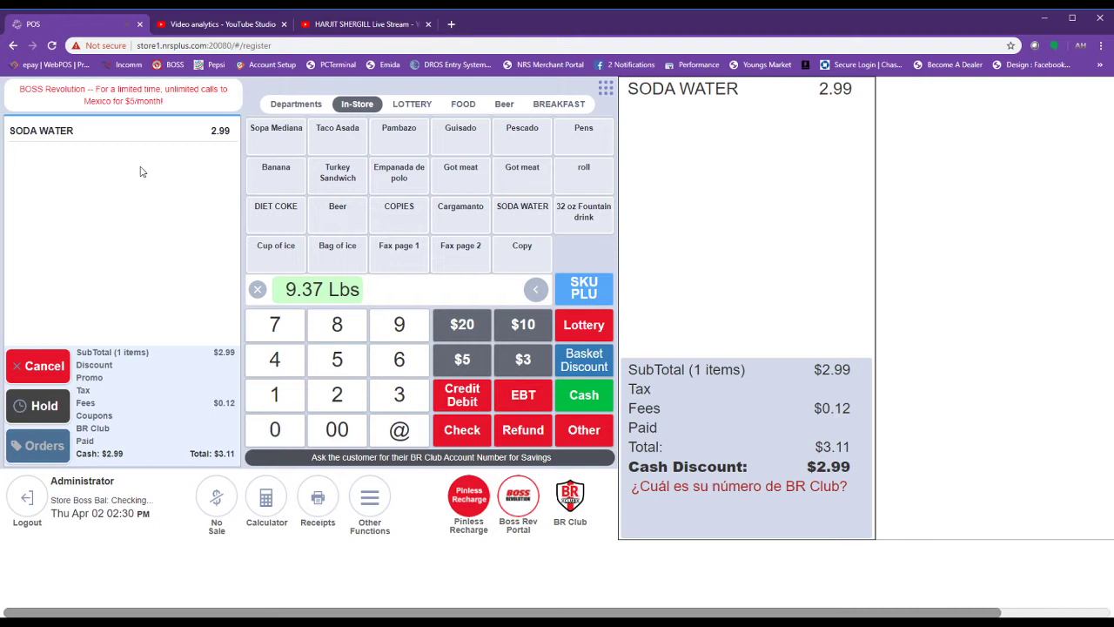
{"action": "scroll", "coordinate": [351, 165], "scroll_direction": "up", "scroll_amount": 1}
{"action": "scroll", "coordinate": [340, 169], "scroll_direction": "up", "scroll_amount": 2}
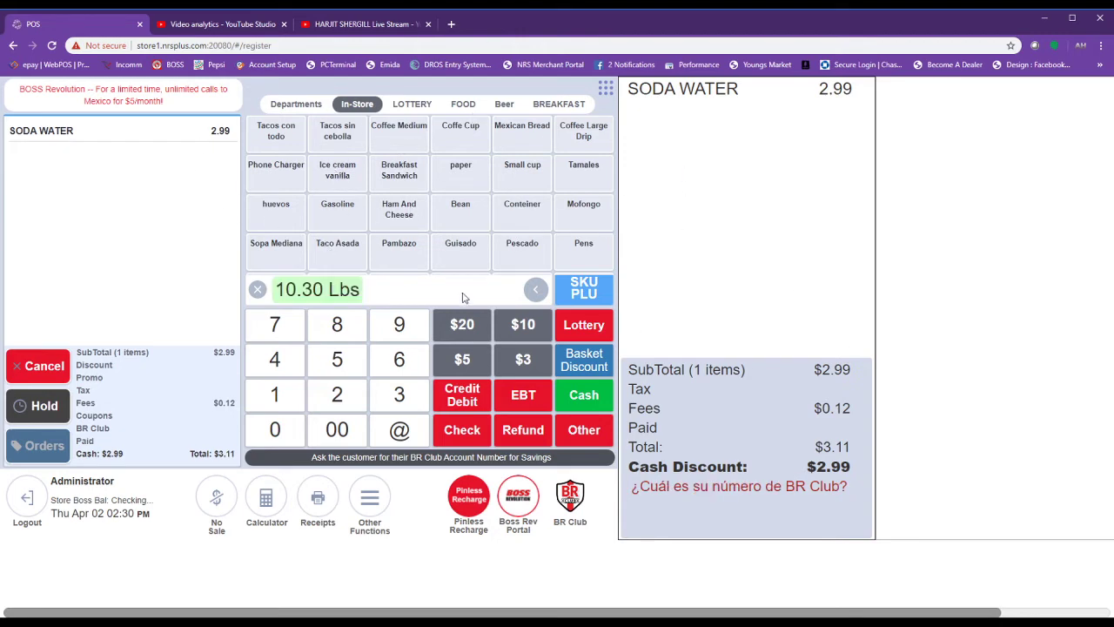
{"action": "scroll", "coordinate": [394, 222], "scroll_direction": "down", "scroll_amount": 2}
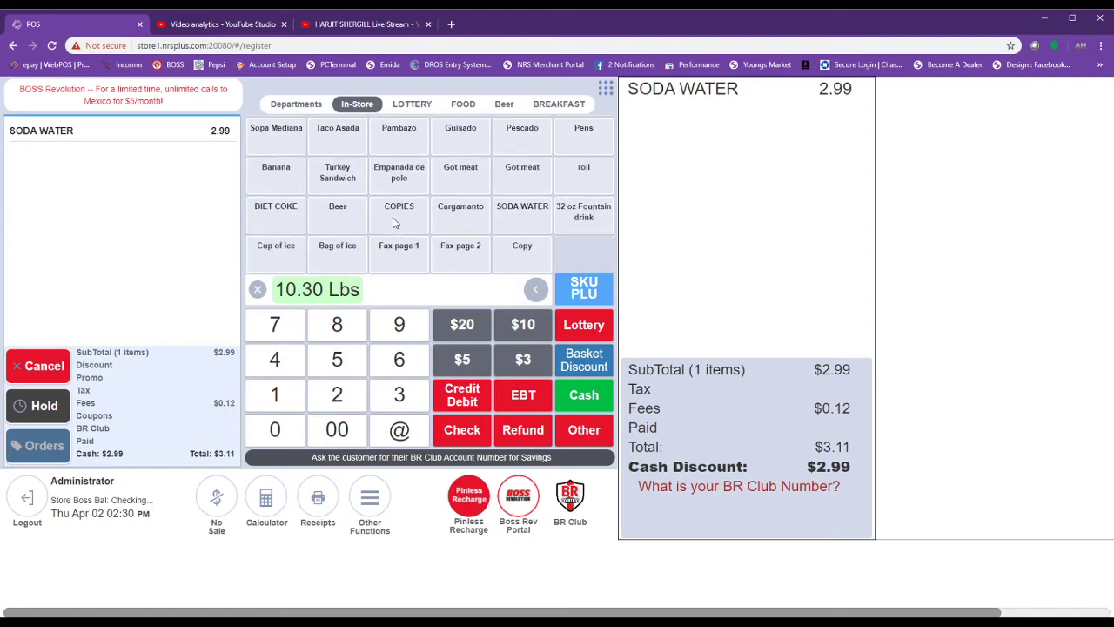
{"action": "scroll", "coordinate": [394, 222], "scroll_direction": "up", "scroll_amount": 2}
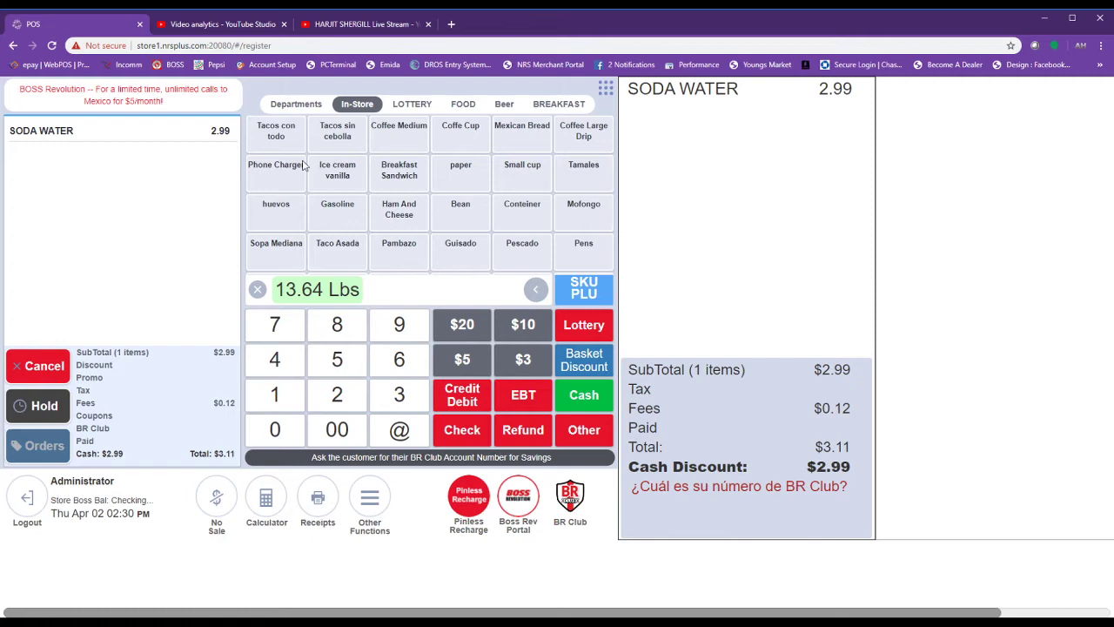
- Browse the Departments, LOTTERY, Beer, BREAKFAST and In-Store tabs, then go back Home
{"action": "left_click", "coordinate": [285, 109]}
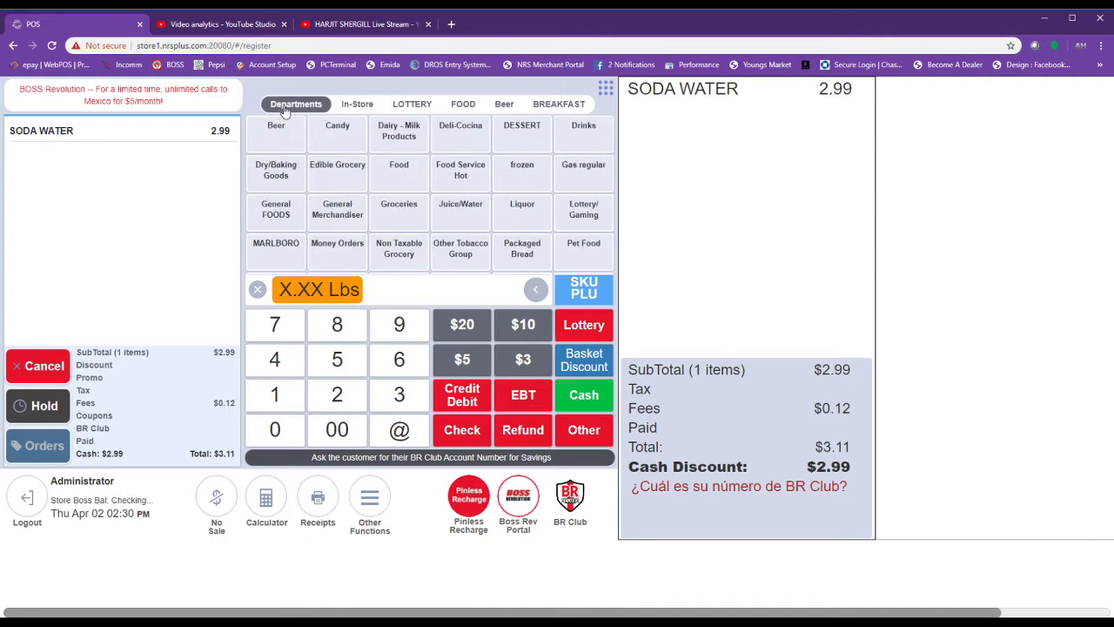
{"action": "left_click", "coordinate": [411, 107]}
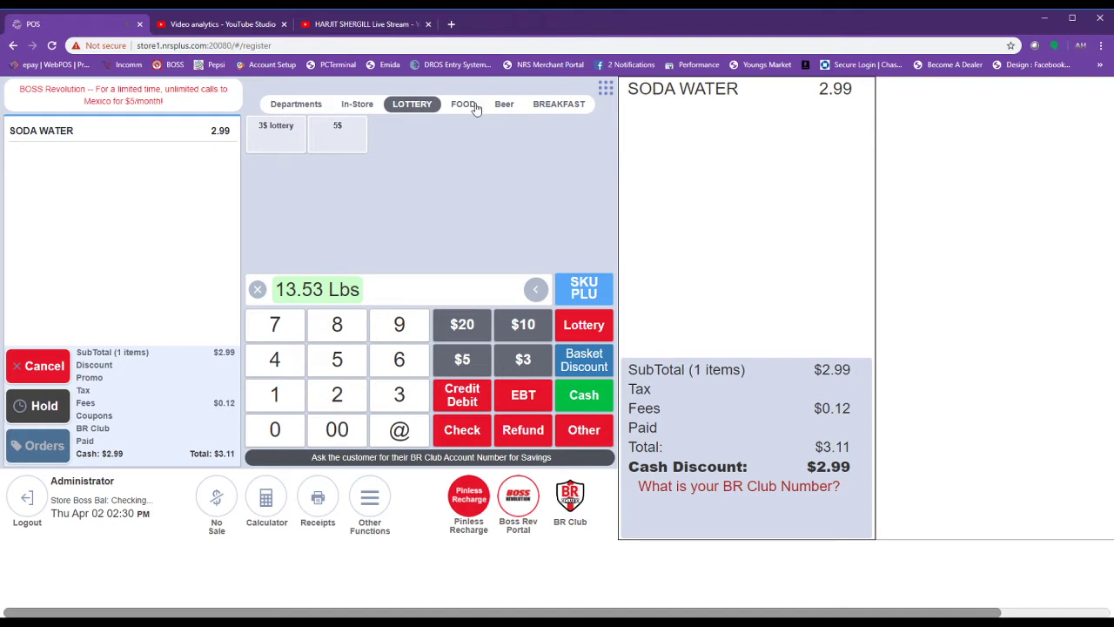
{"action": "left_click", "coordinate": [504, 103]}
{"action": "left_click", "coordinate": [559, 104]}
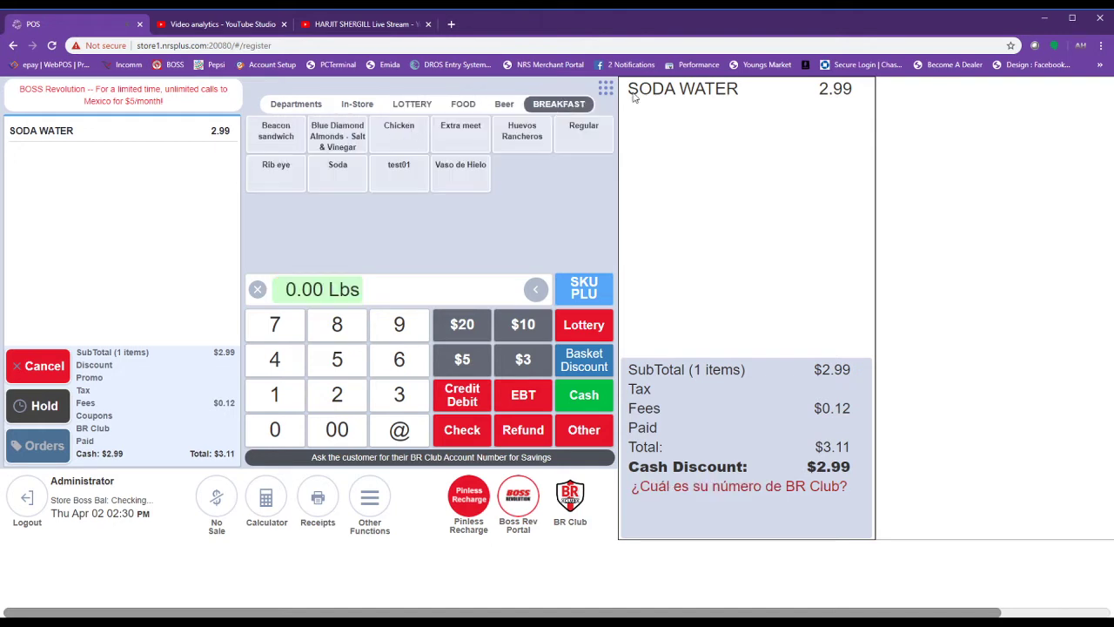
{"action": "left_click", "coordinate": [296, 106]}
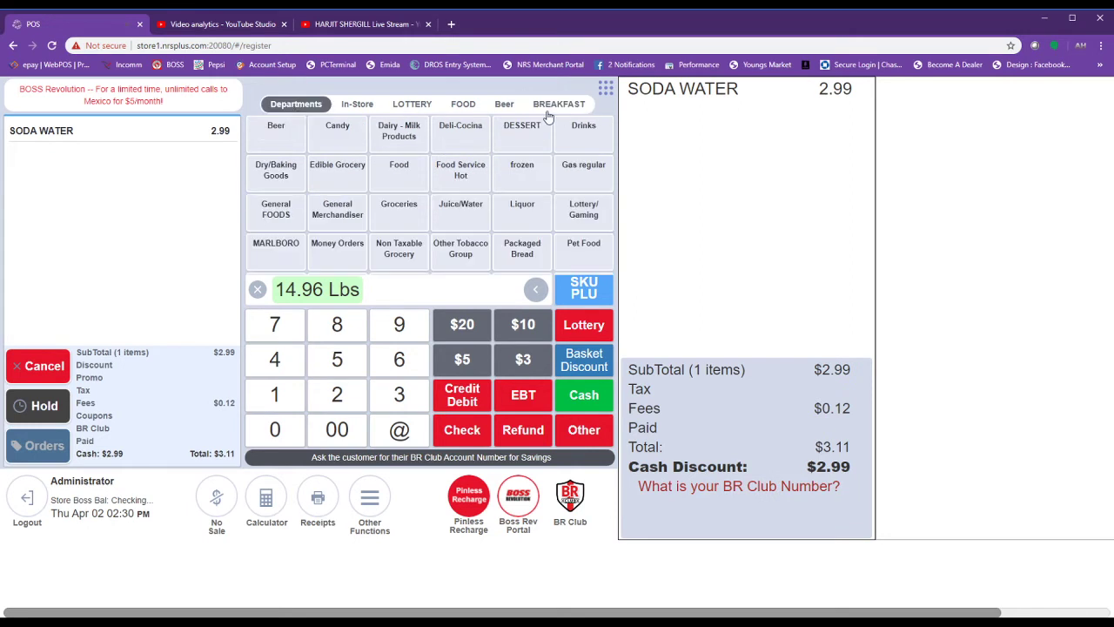
{"action": "left_click", "coordinate": [357, 104]}
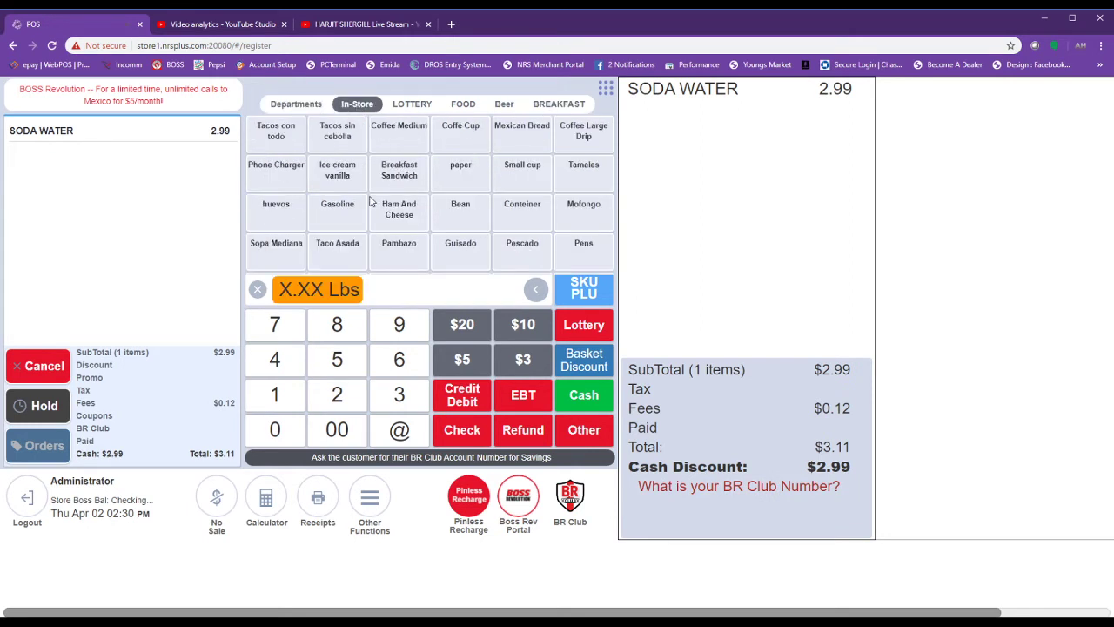
{"action": "scroll", "coordinate": [370, 201], "scroll_direction": "down", "scroll_amount": 1}
{"action": "scroll", "coordinate": [370, 201], "scroll_direction": "down", "scroll_amount": 2}
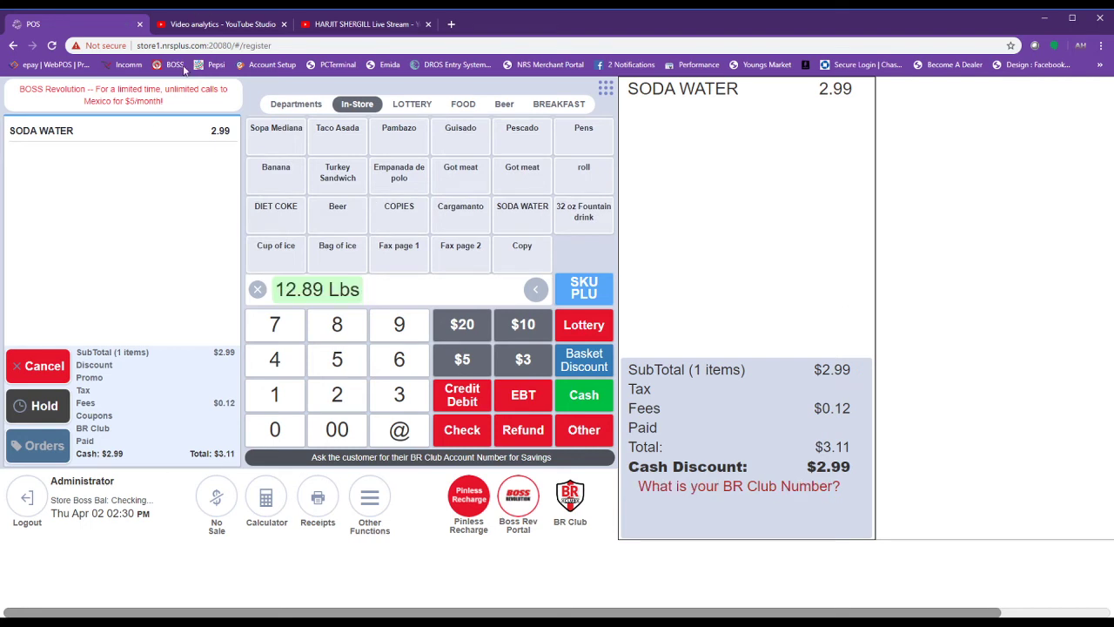
{"action": "left_click", "coordinate": [605, 88]}
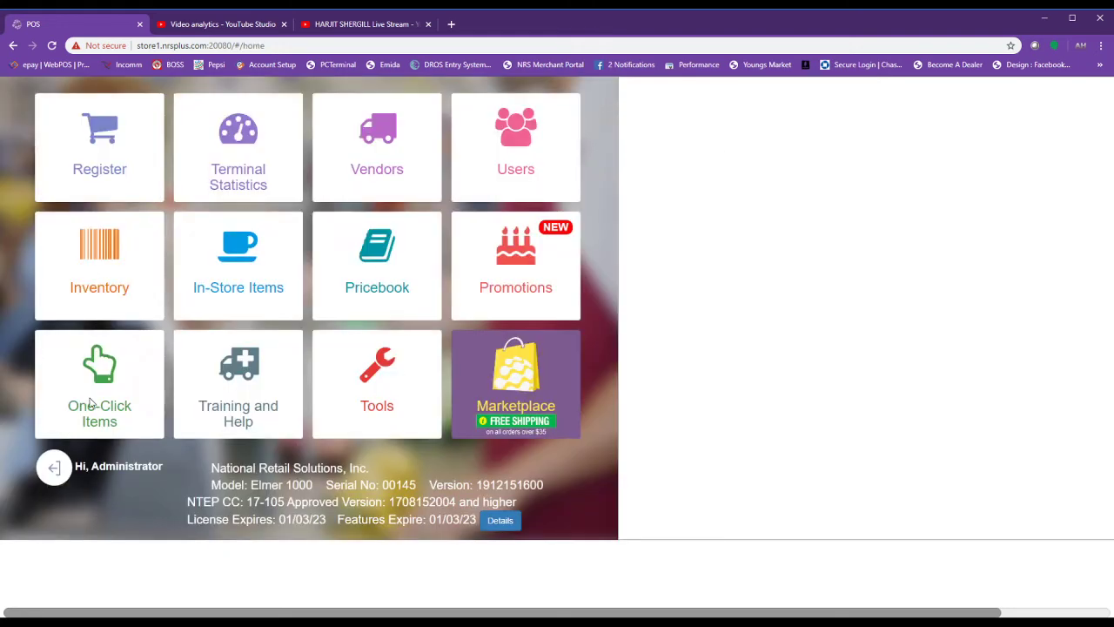
- Open One-Click Item Configuration on LOTTERY, starting then cancelling a new item
{"action": "left_click", "coordinate": [94, 403]}
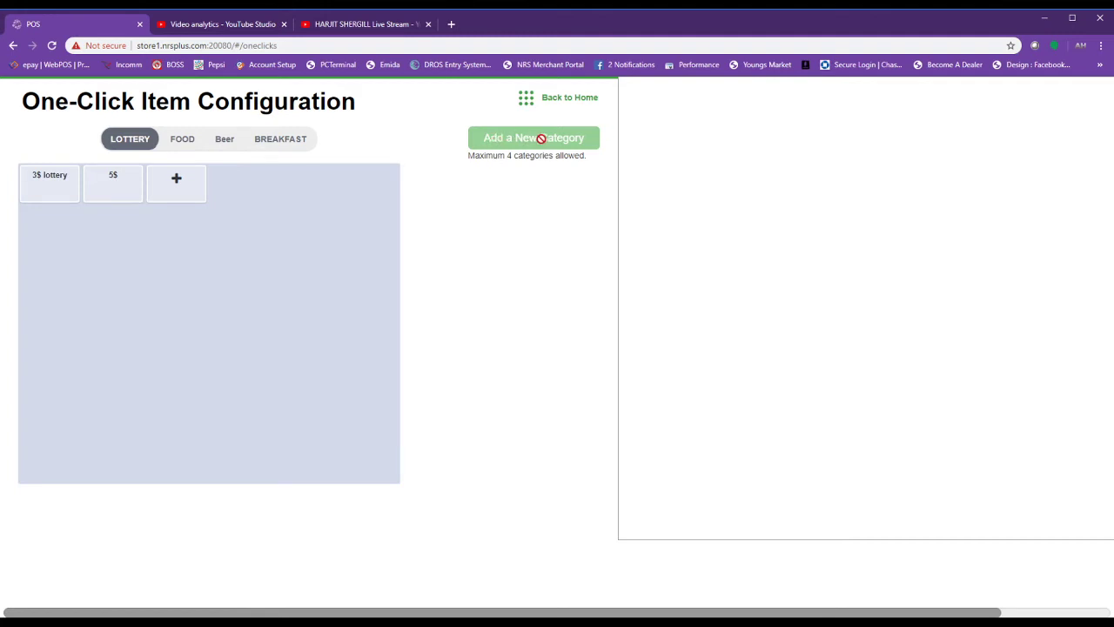
{"action": "left_click", "coordinate": [178, 180]}
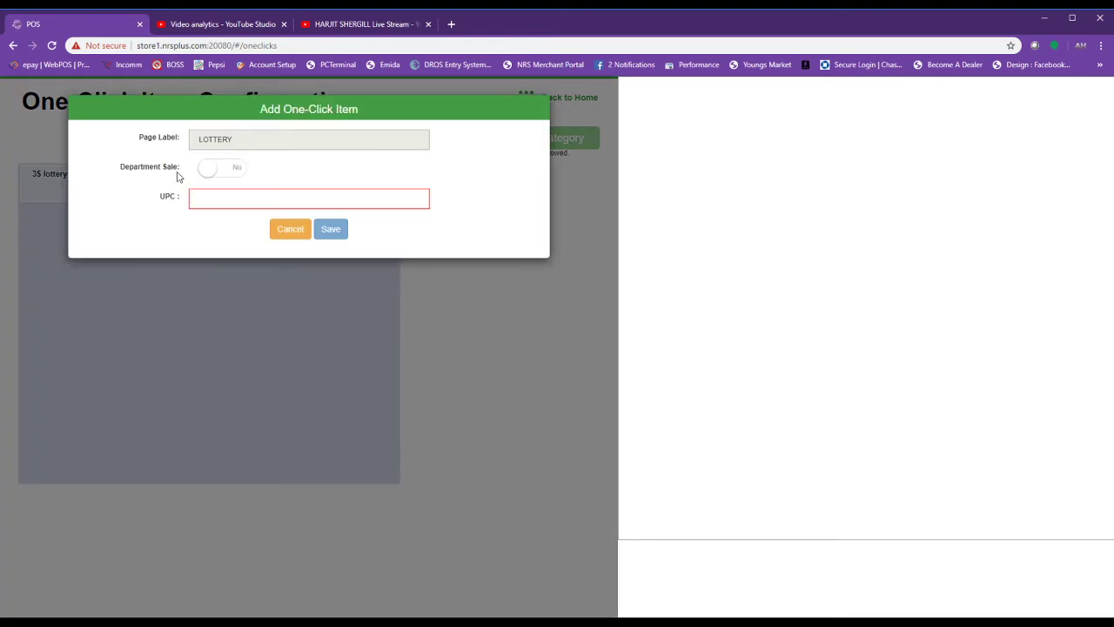
{"action": "left_click", "coordinate": [207, 199]}
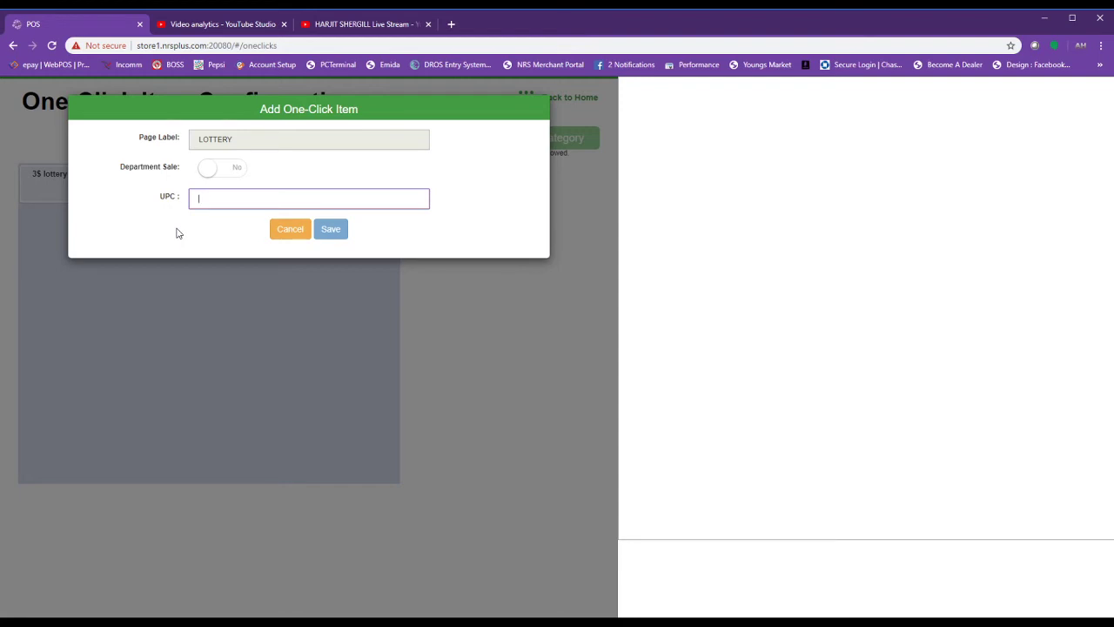
{"action": "left_click", "coordinate": [223, 143]}
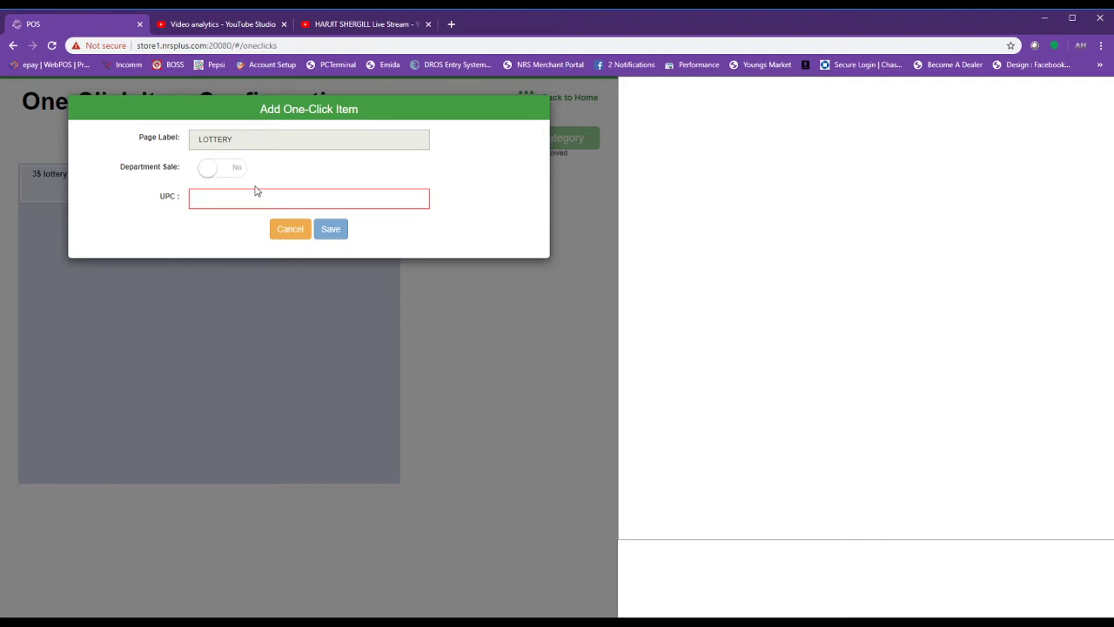
{"action": "left_click", "coordinate": [284, 228]}
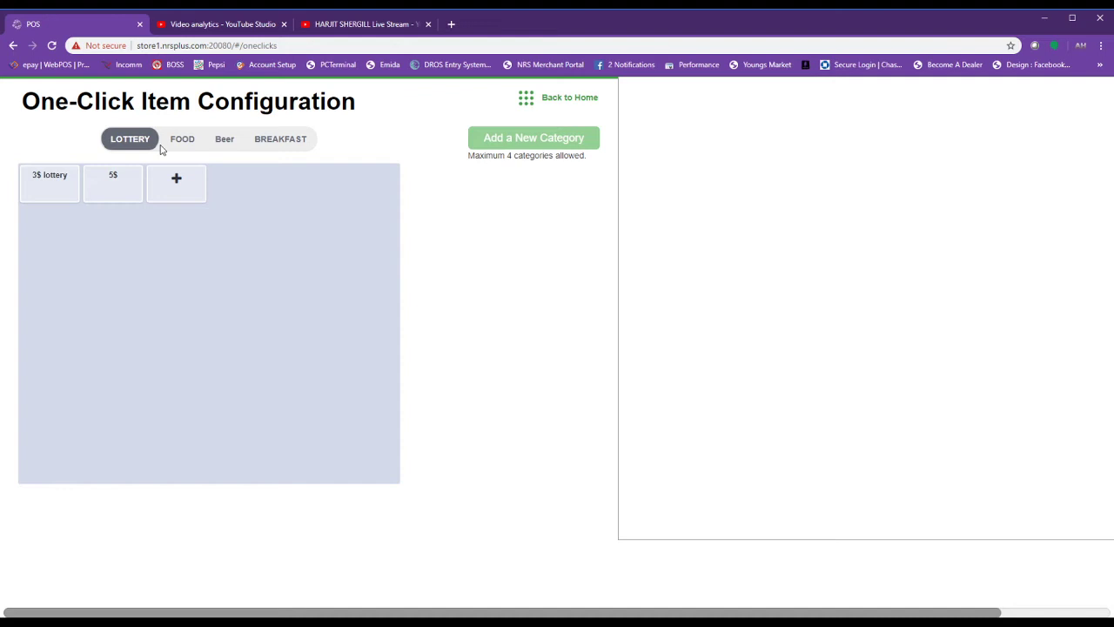
- Add code 166 (BOLOGNA, Food) as a one-click button in the Beer category
{"action": "left_click", "coordinate": [223, 142]}
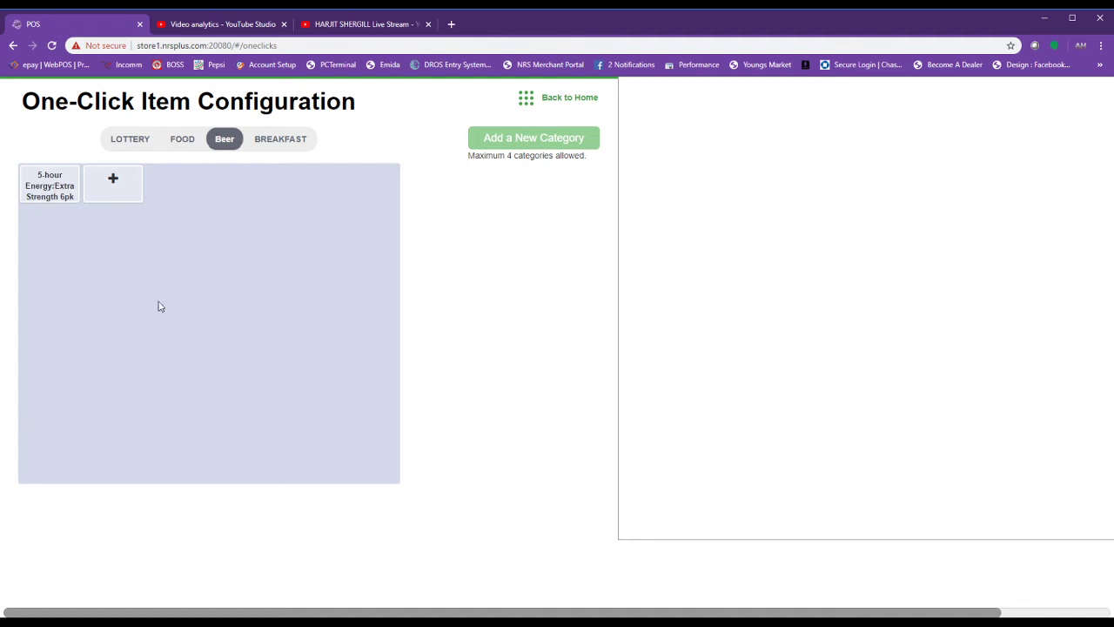
{"action": "left_click", "coordinate": [112, 179]}
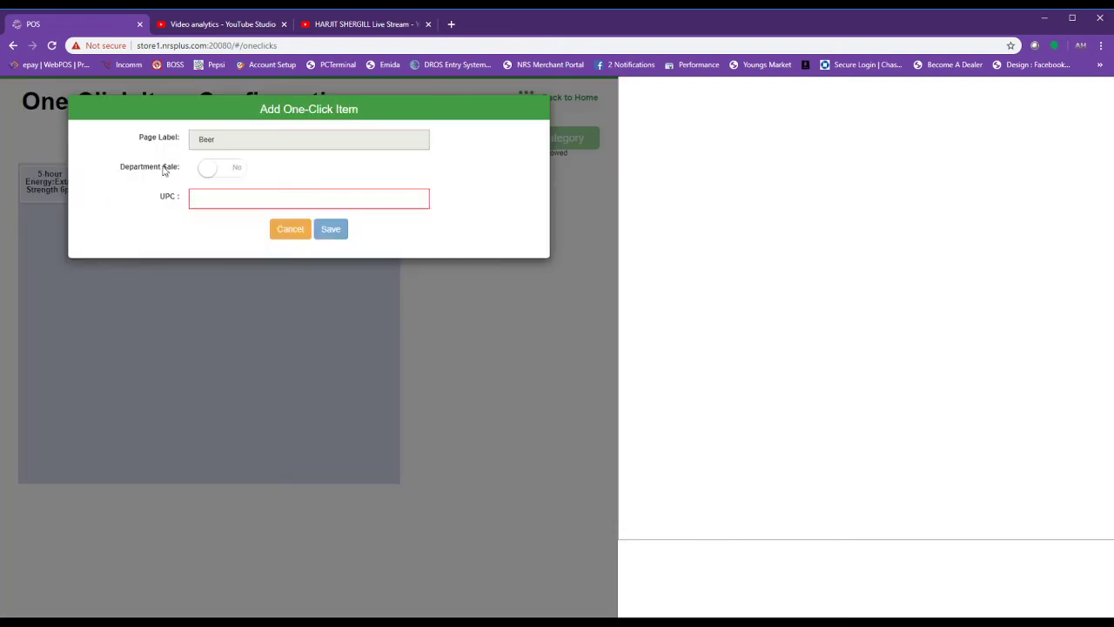
{"action": "left_click", "coordinate": [217, 201]}
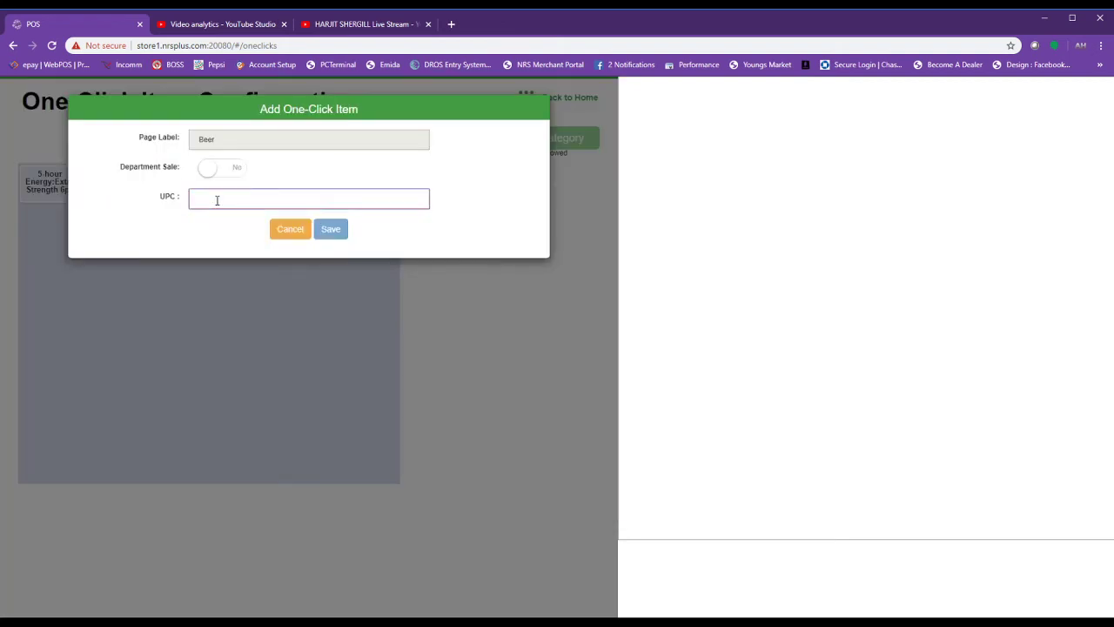
{"action": "type", "text": "166"}
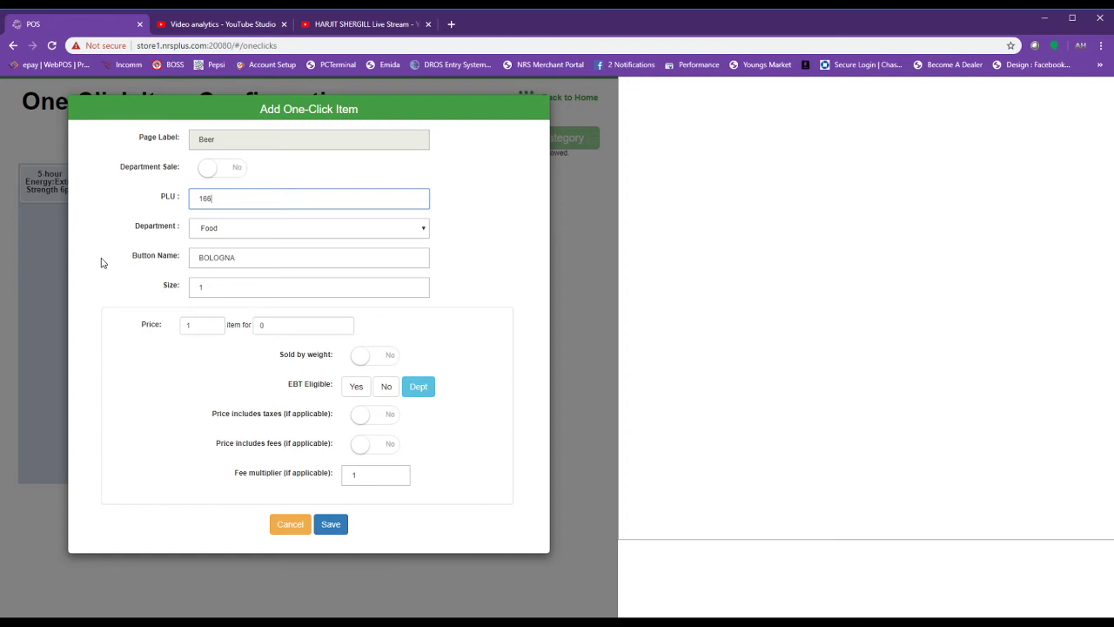
{"action": "left_click", "coordinate": [343, 524]}
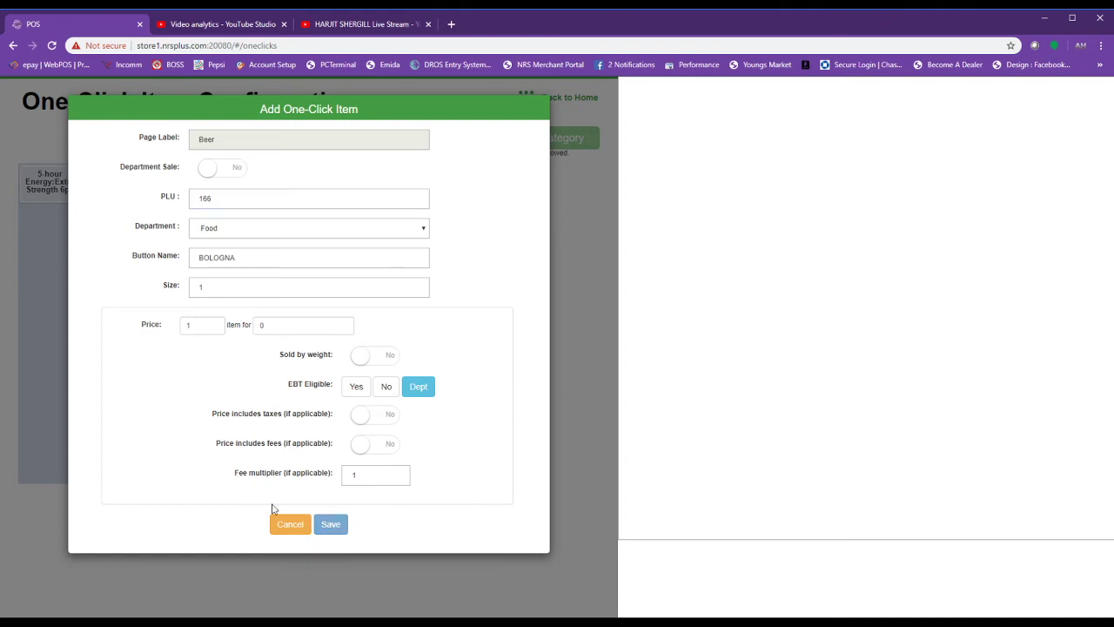
{"action": "left_click", "coordinate": [296, 554]}
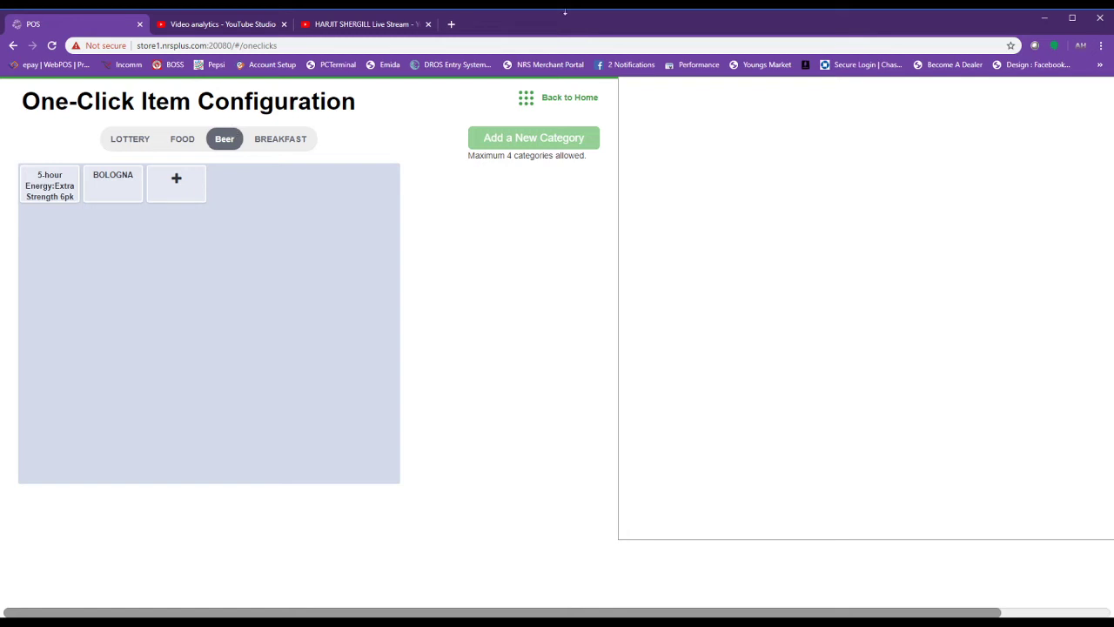
- Ring up BOLOGNA from the register's Beer buttons alongside SODA WATER, totaling $4.84
{"action": "left_click", "coordinate": [562, 106]}
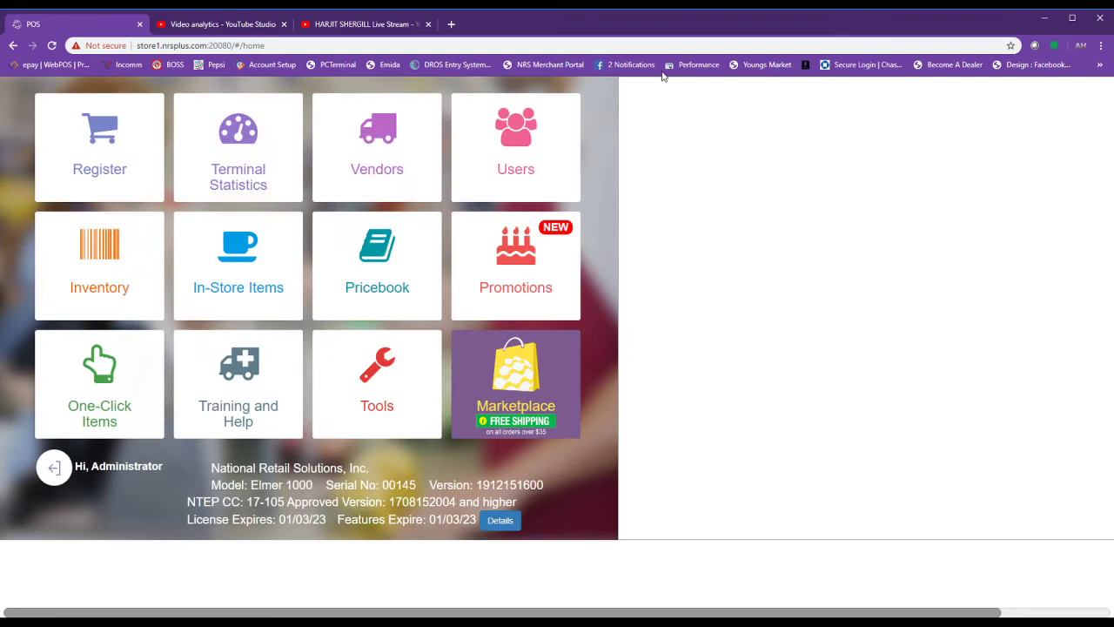
{"action": "left_click", "coordinate": [112, 134]}
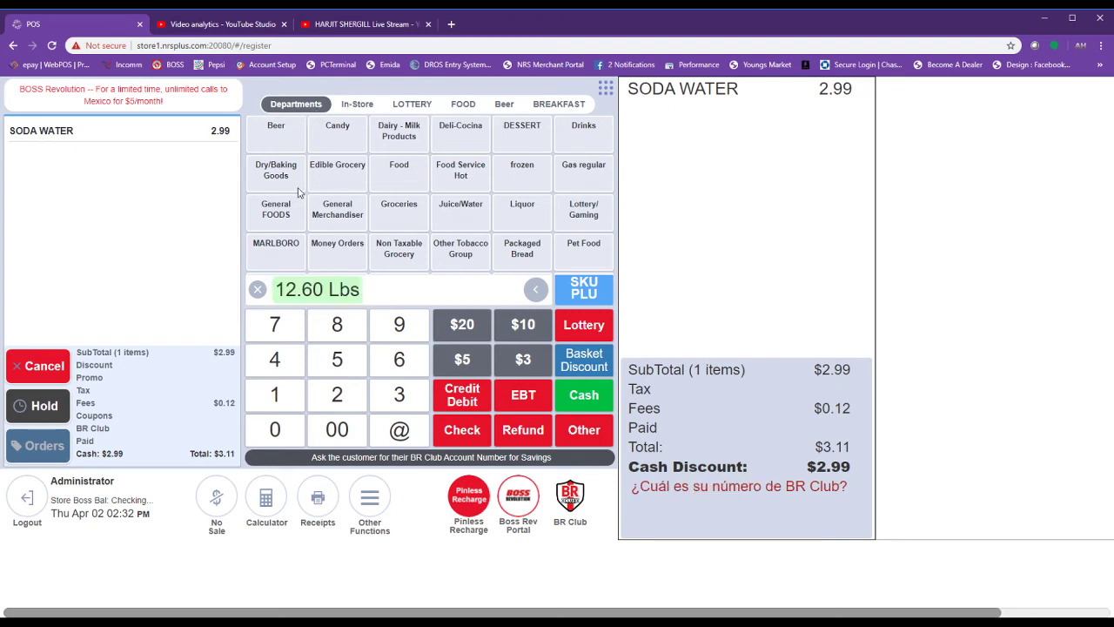
{"action": "left_click", "coordinate": [503, 107]}
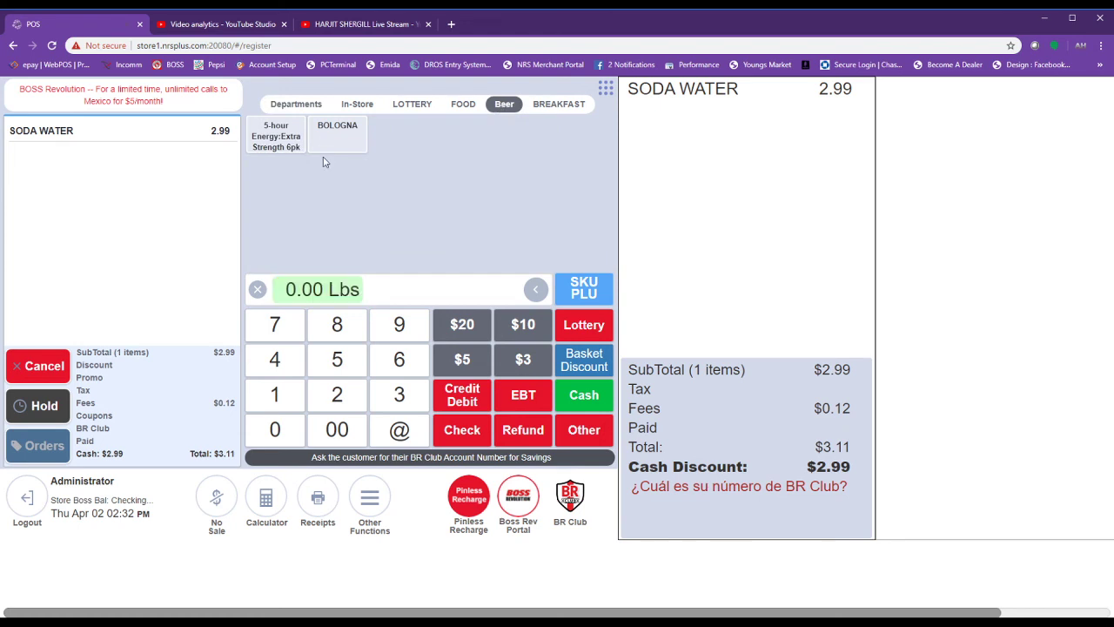
{"action": "left_click", "coordinate": [337, 139]}
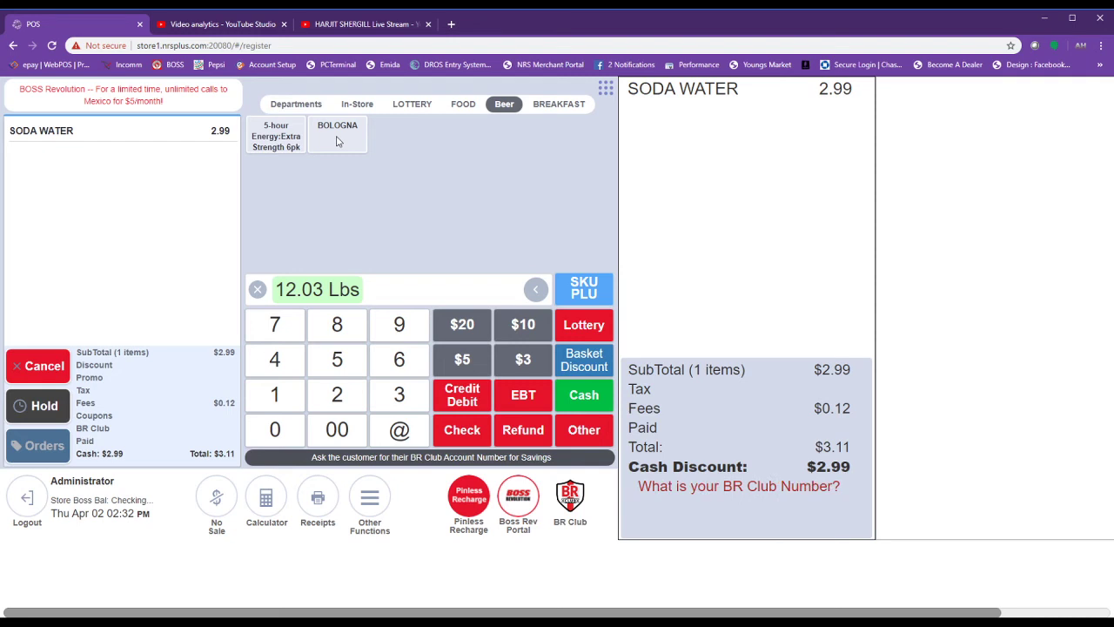
{"action": "left_click", "coordinate": [337, 137]}
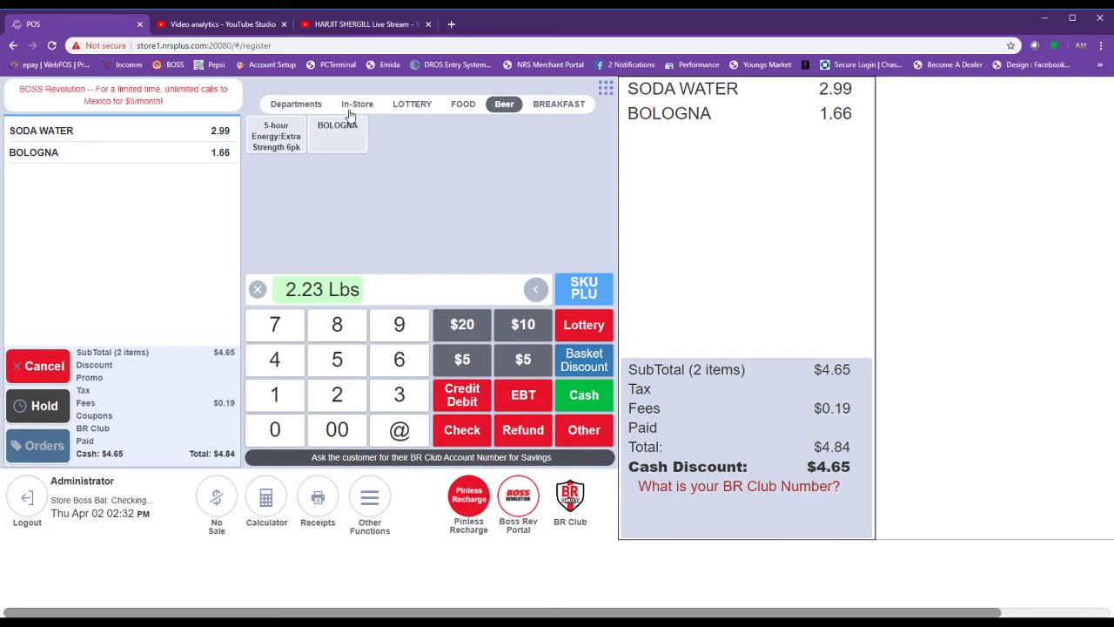
{"action": "left_click", "coordinate": [355, 104]}
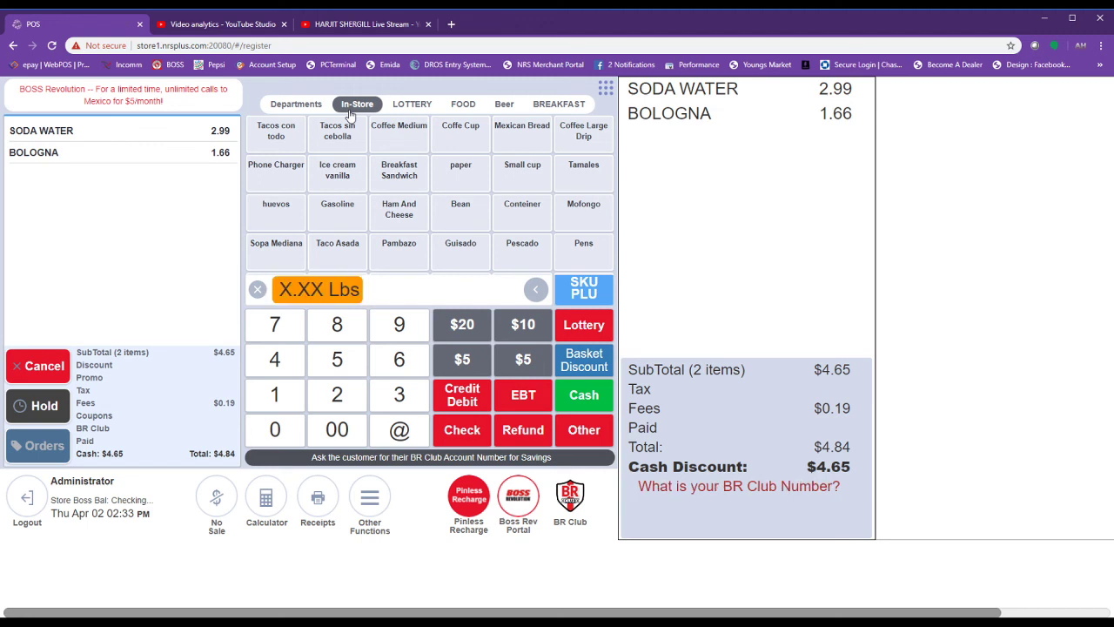
{"action": "left_click", "coordinate": [296, 47]}
{"action": "type", "text": "WWW."}
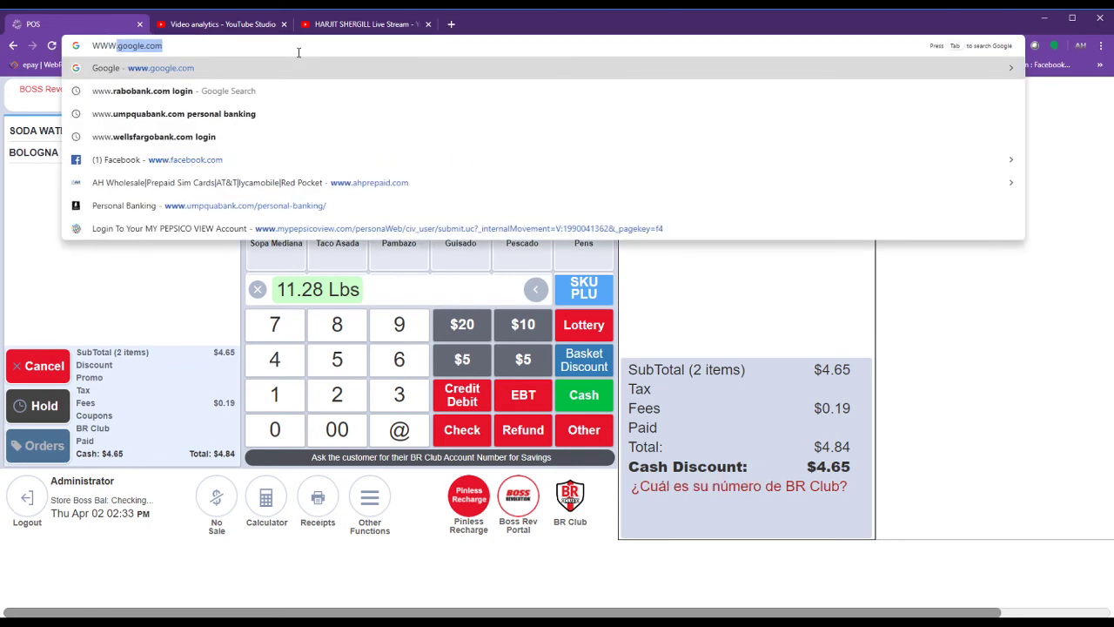
{"action": "type", "text": "AH"}
{"action": "key", "text": "Return"}
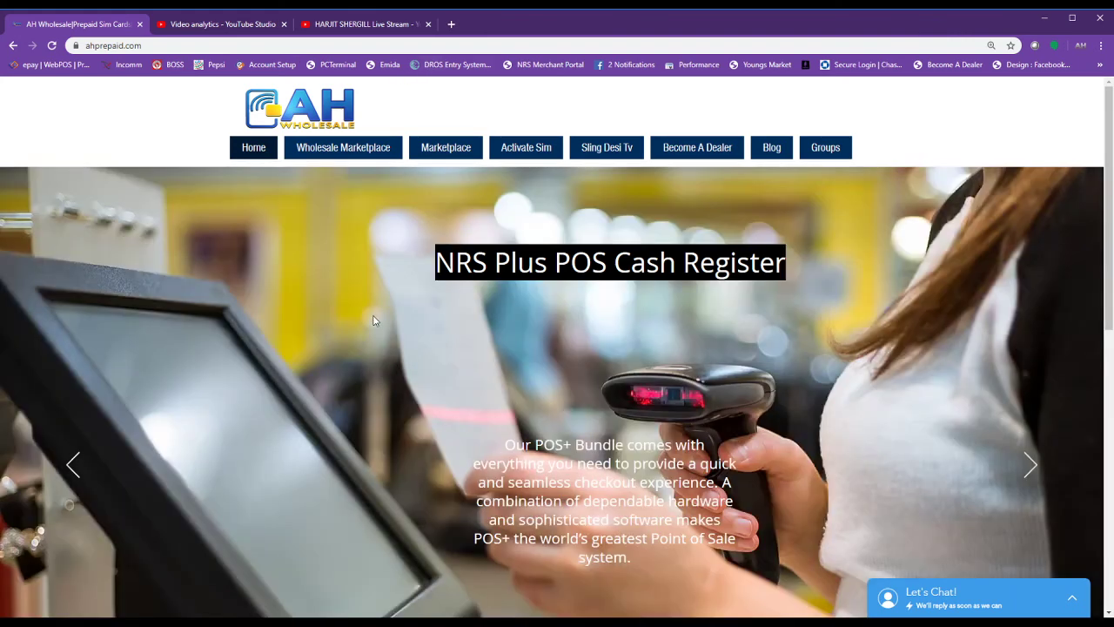
- Open the NRS Plus POS Cash Register page via LEARN MORE and scroll through it
{"action": "scroll", "coordinate": [574, 318], "scroll_direction": "down", "scroll_amount": 2}
{"action": "scroll", "coordinate": [561, 329], "scroll_direction": "down", "scroll_amount": 2}
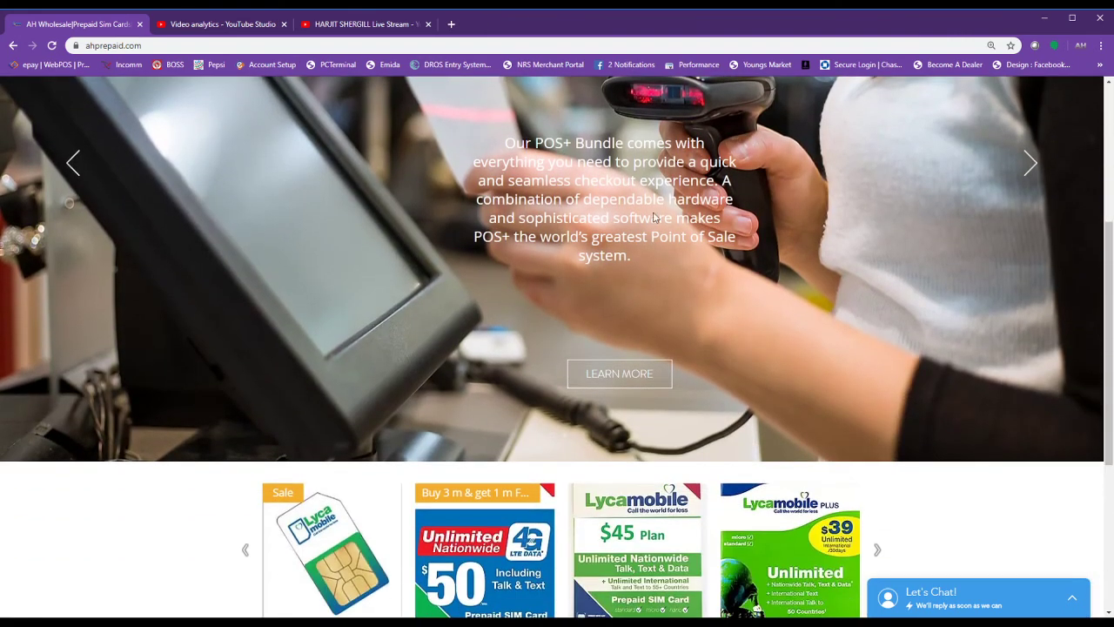
{"action": "left_click", "coordinate": [621, 380]}
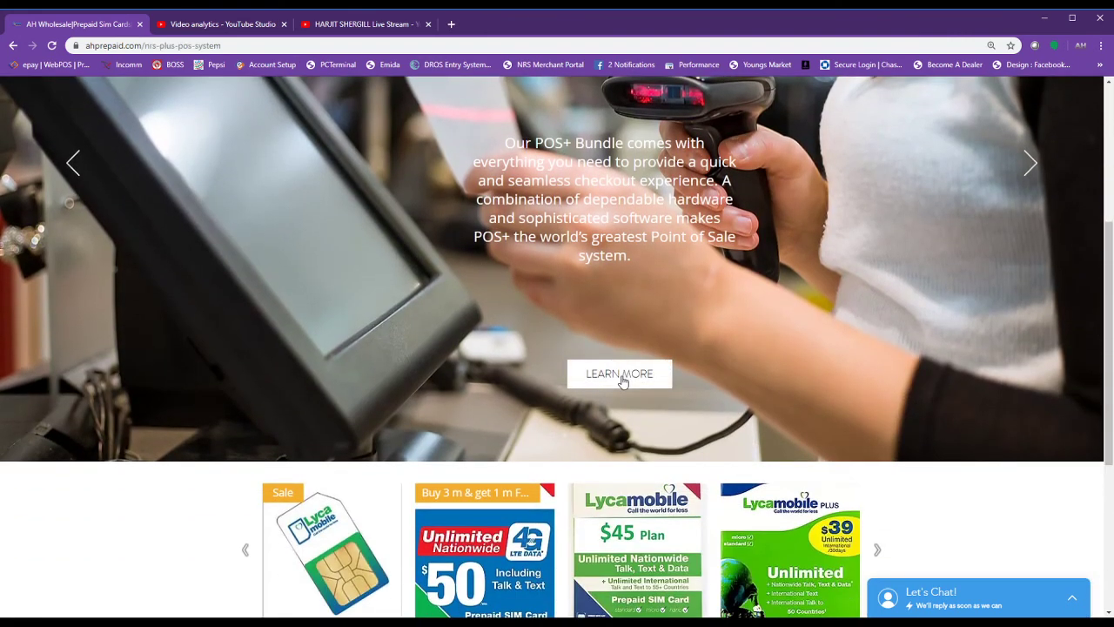
{"action": "scroll", "coordinate": [615, 384], "scroll_direction": "up", "scroll_amount": 2}
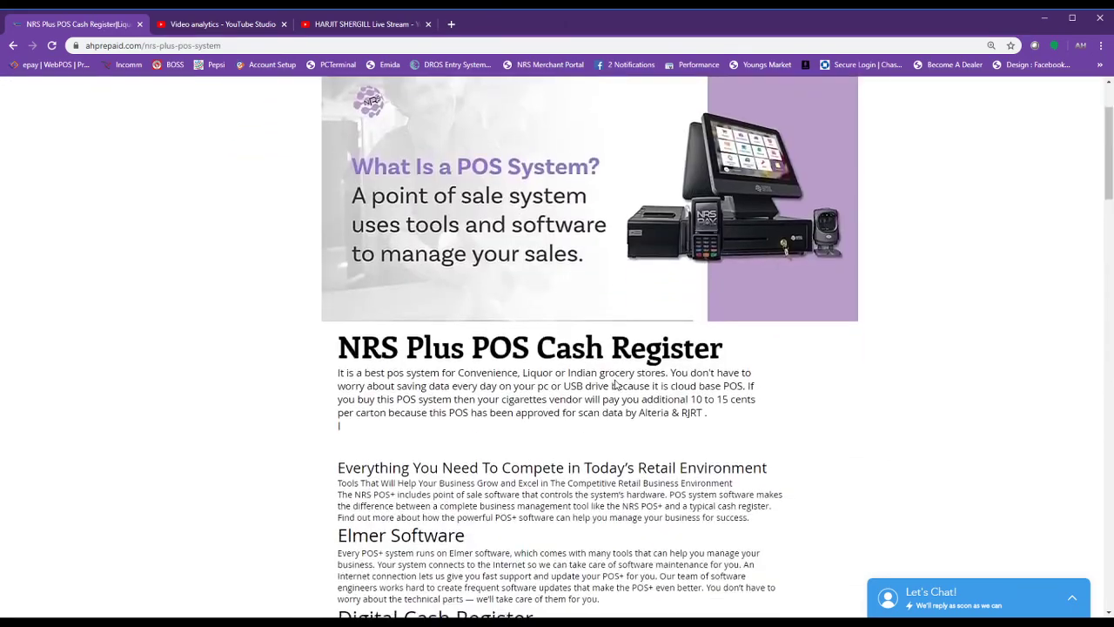
{"action": "scroll", "coordinate": [616, 384], "scroll_direction": "down", "scroll_amount": 2}
{"action": "scroll", "coordinate": [615, 384], "scroll_direction": "down", "scroll_amount": 2}
{"action": "scroll", "coordinate": [616, 384], "scroll_direction": "down", "scroll_amount": 4}
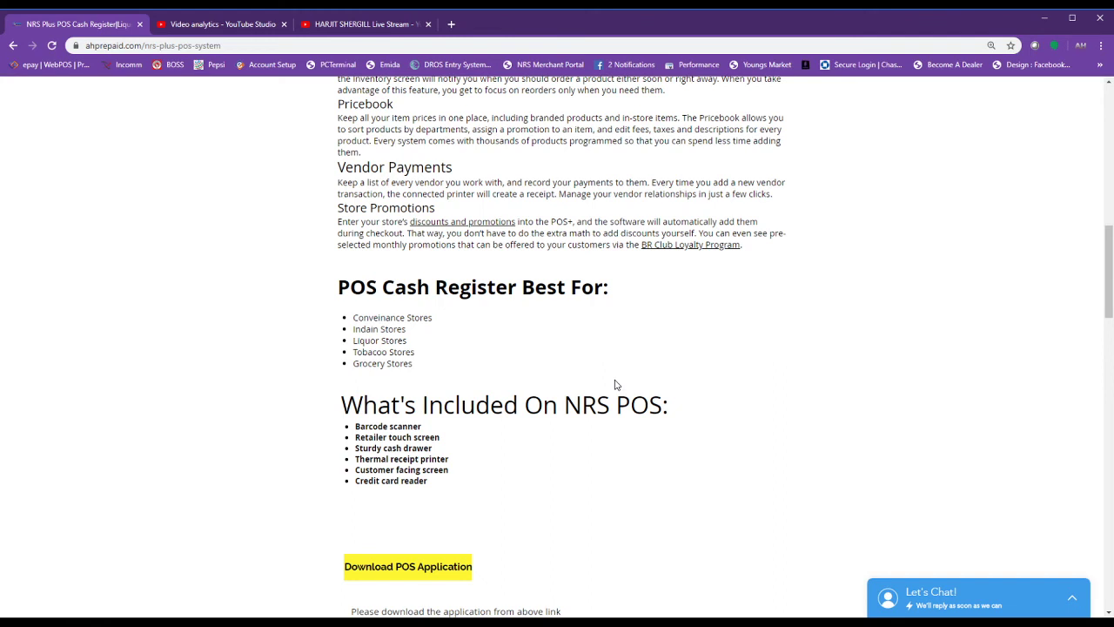
{"action": "scroll", "coordinate": [615, 384], "scroll_direction": "down", "scroll_amount": 5}
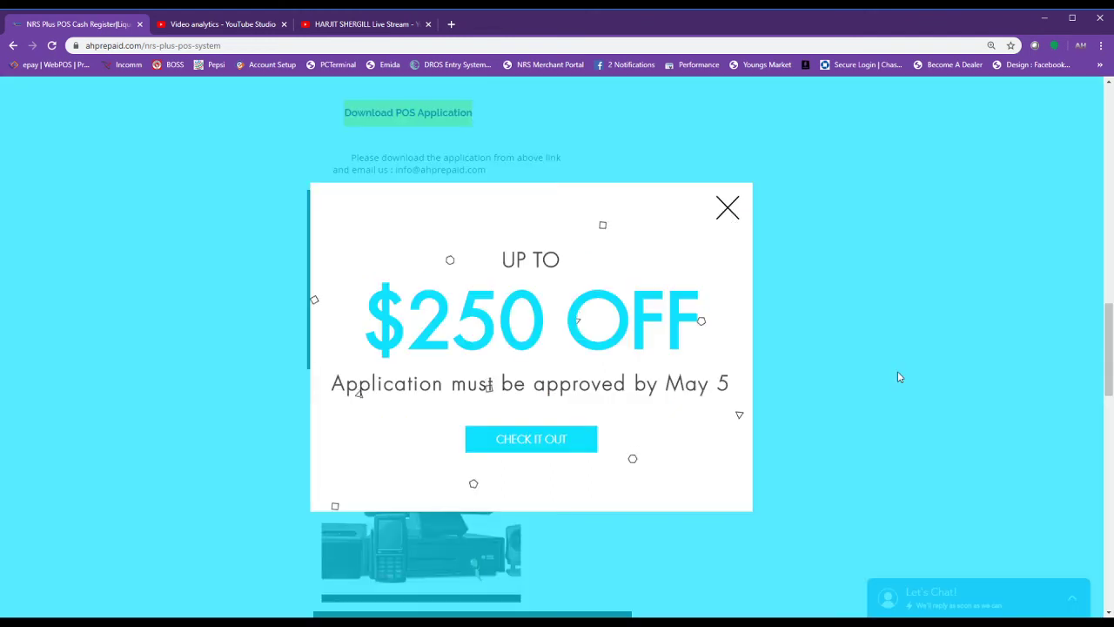
- Close the $250 OFF popup and scroll down to the embedded how-to videos
{"action": "scroll", "coordinate": [486, 549], "scroll_direction": "down", "scroll_amount": 6}
{"action": "scroll", "coordinate": [486, 549], "scroll_direction": "down", "scroll_amount": 6}
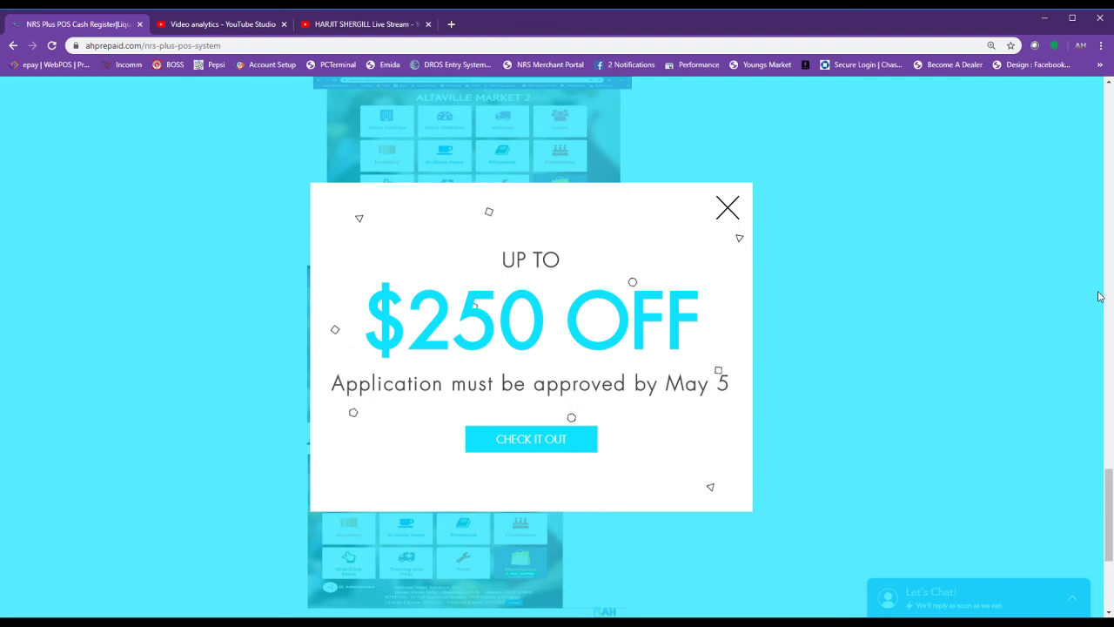
{"action": "scroll", "coordinate": [1045, 366], "scroll_direction": "down", "scroll_amount": 5}
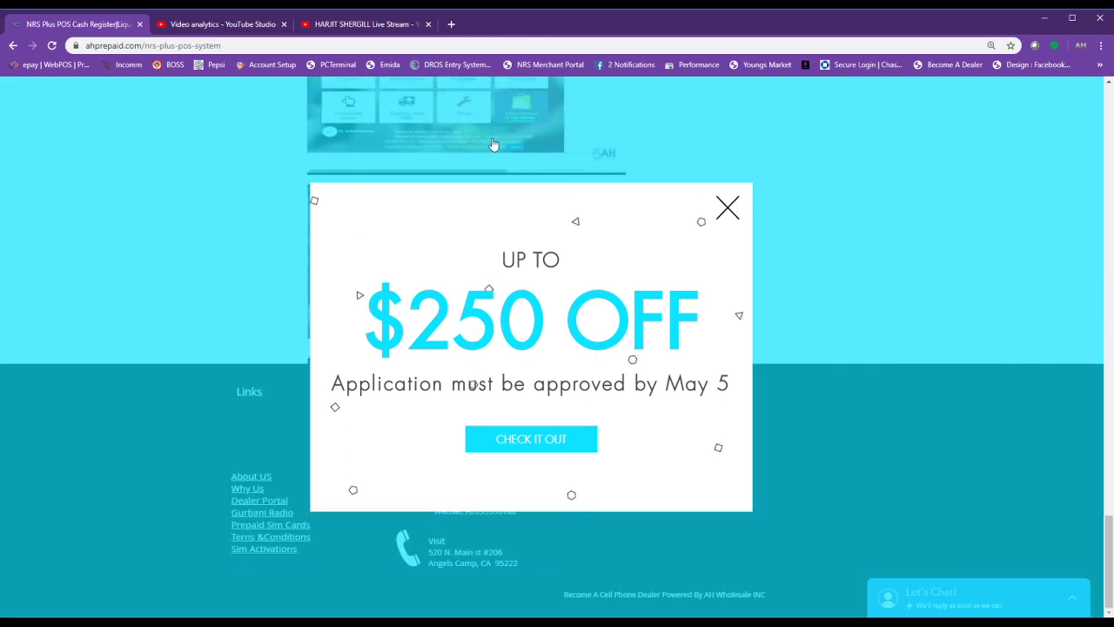
{"action": "left_click", "coordinate": [728, 207]}
{"action": "scroll", "coordinate": [947, 355], "scroll_direction": "down", "scroll_amount": 1}
{"action": "scroll", "coordinate": [1027, 261], "scroll_direction": "down", "scroll_amount": 1}
{"action": "mouse_move", "coordinate": [1107, 192]}
{"action": "left_mouse_down"}
{"action": "mouse_move", "coordinate": [1077, 282]}
{"action": "mouse_move", "coordinate": [1083, 571]}
{"action": "left_mouse_up"}
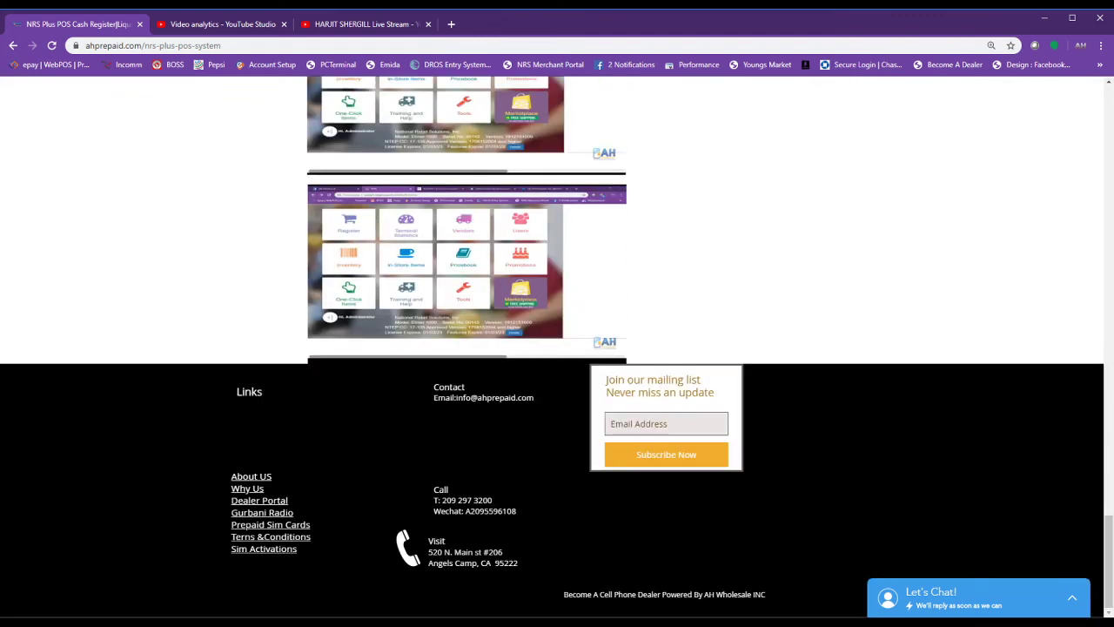